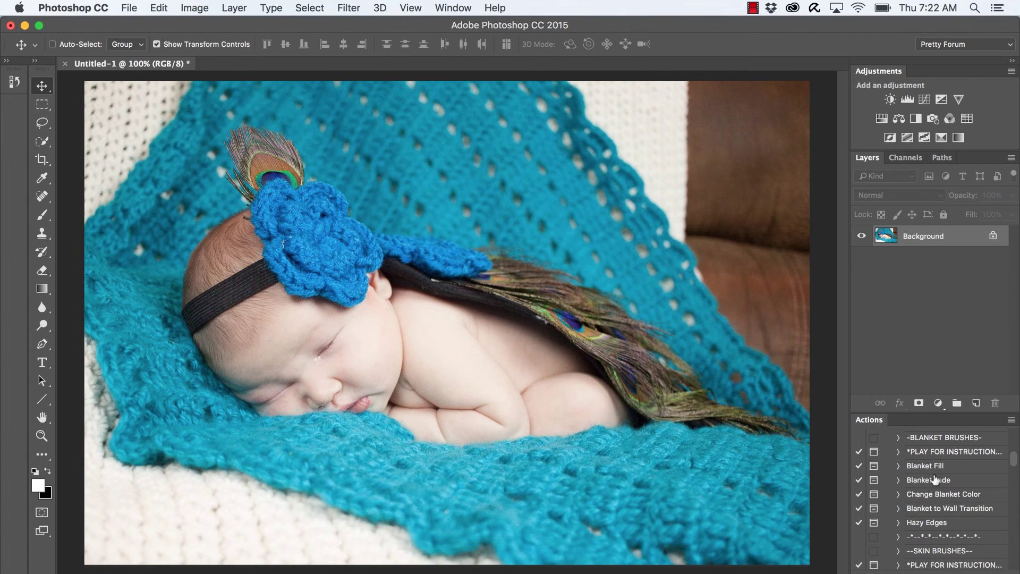
pyautogui.scroll(4, 935, 480)
pyautogui.scroll(6, 935, 480)
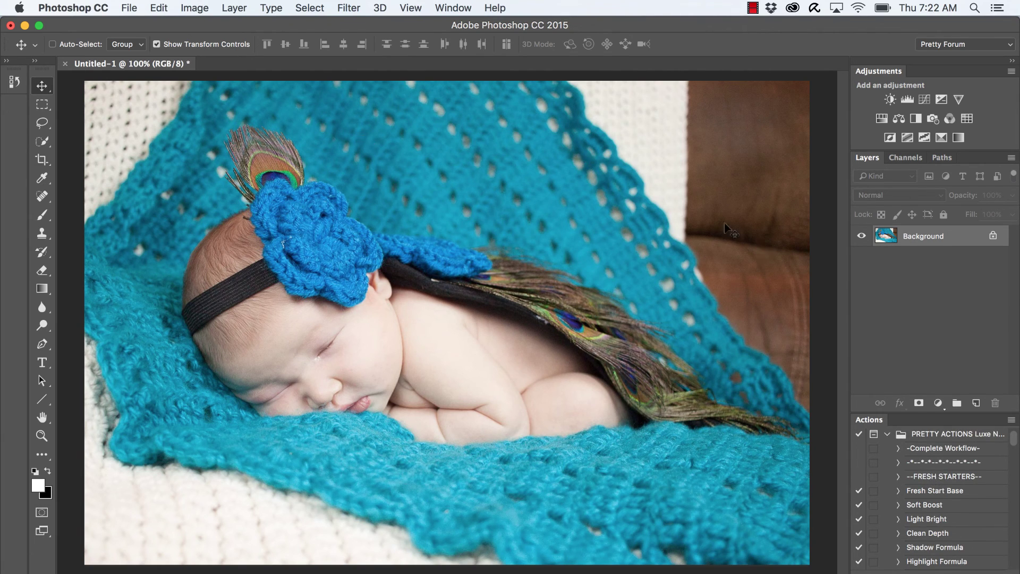
# Step: Duplicate the Background layer and name the copy "clone"
pyautogui.click(231, 8)
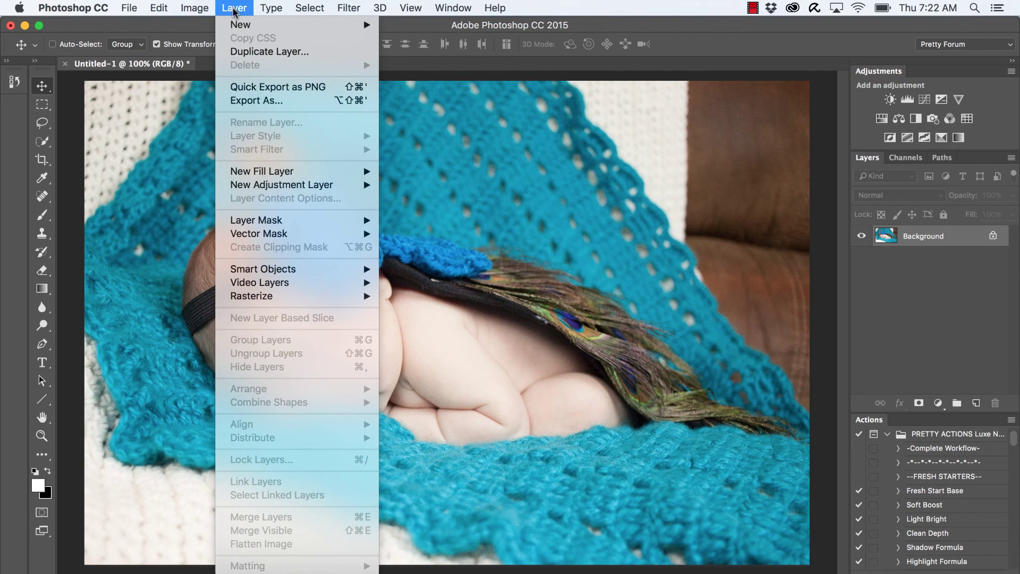
pyautogui.click(248, 52)
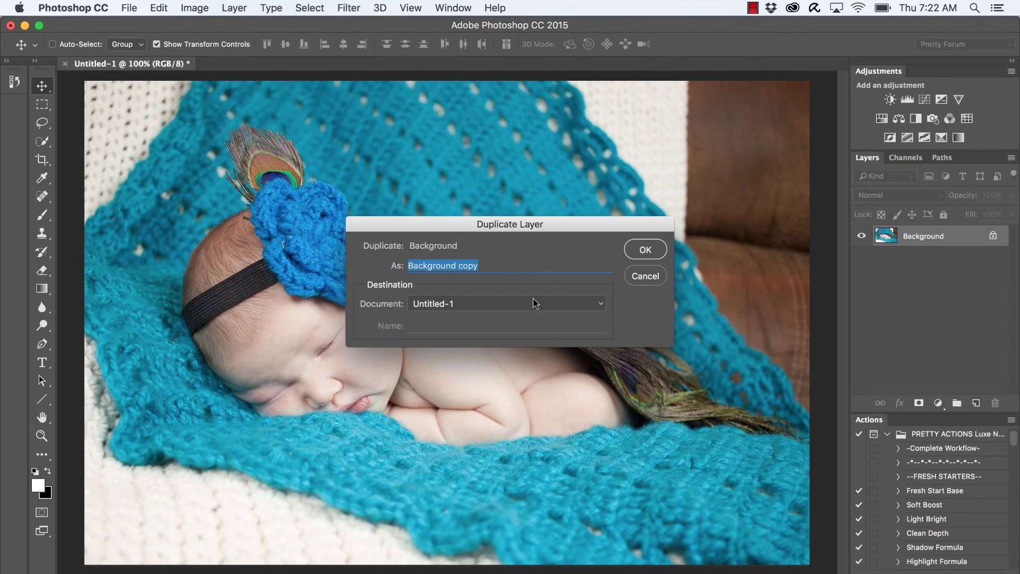
pyautogui.write('clone')
pyautogui.press('Return')
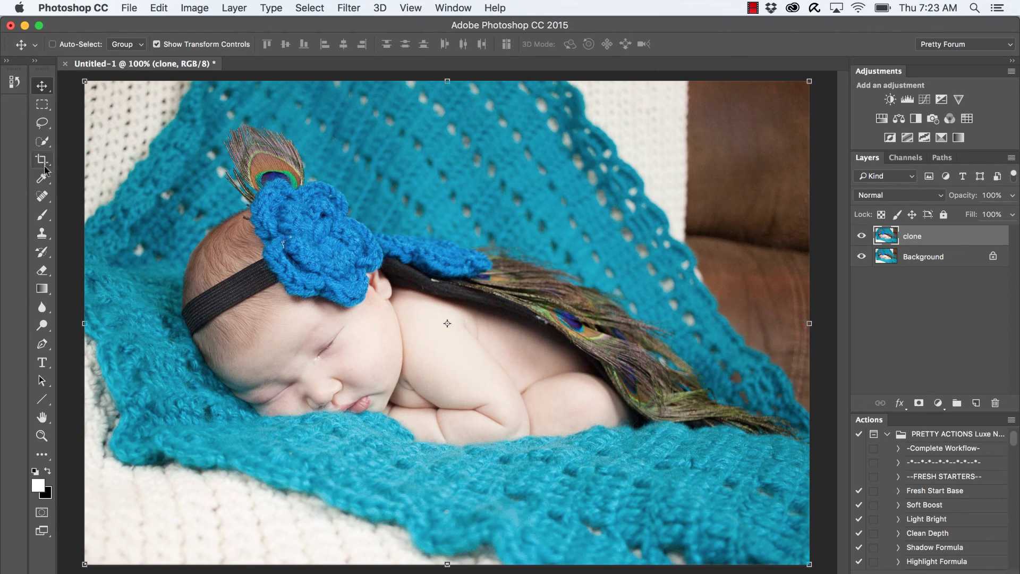
# Step: With the Clone Stamp tool at brush size 100, clone blanket texture over the white backdrop beside the blanket's upper-right edge
pyautogui.click(42, 236)
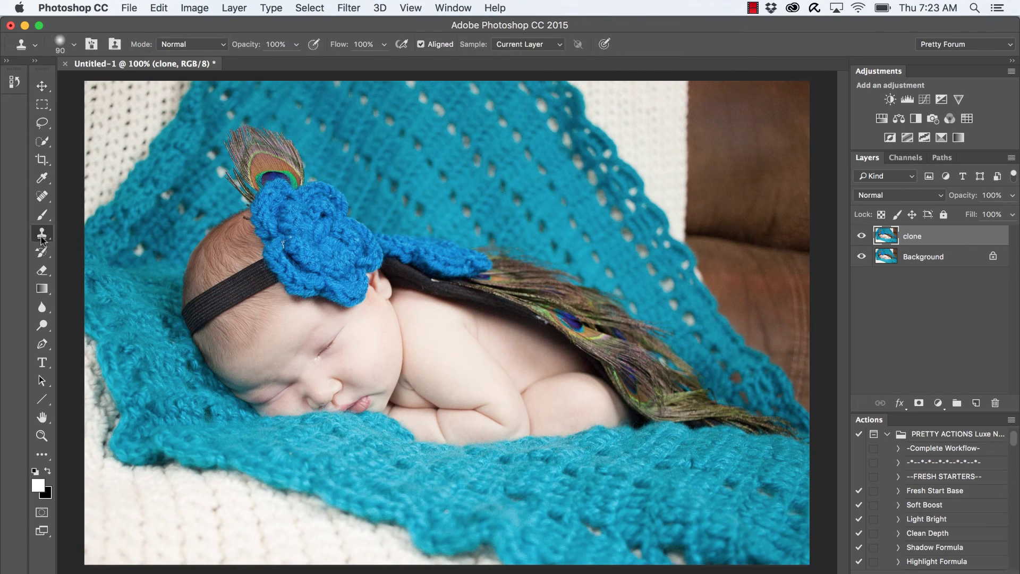
pyautogui.click(42, 239)
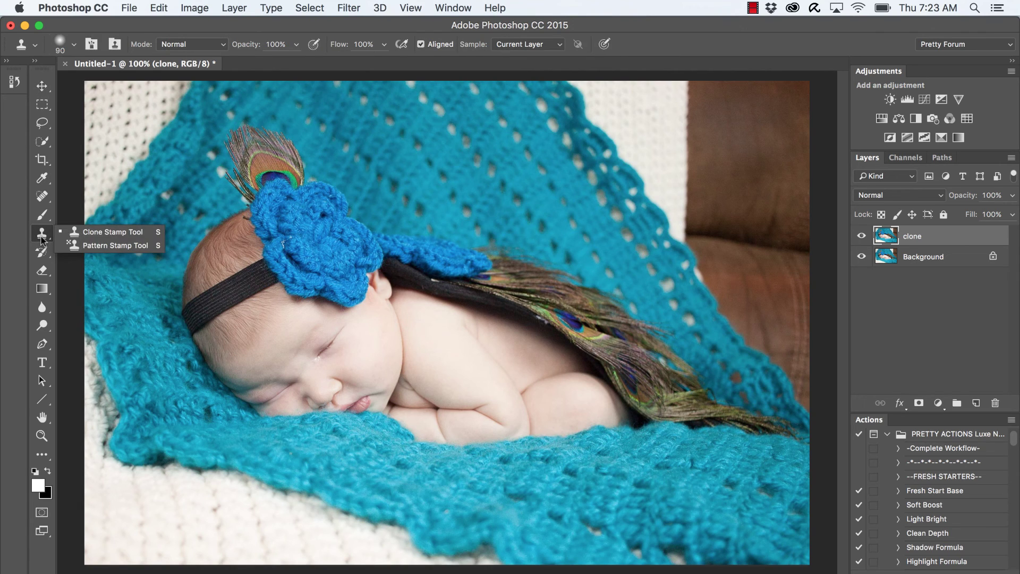
pyautogui.click(86, 235)
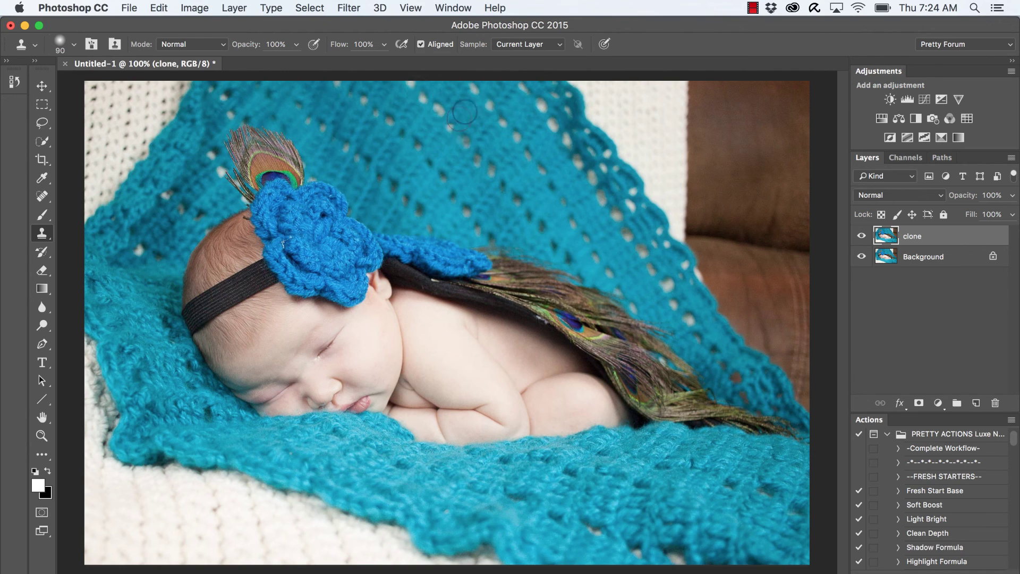
pyautogui.click(654, 103)
pyautogui.press('super+z')
pyautogui.click(569, 108)
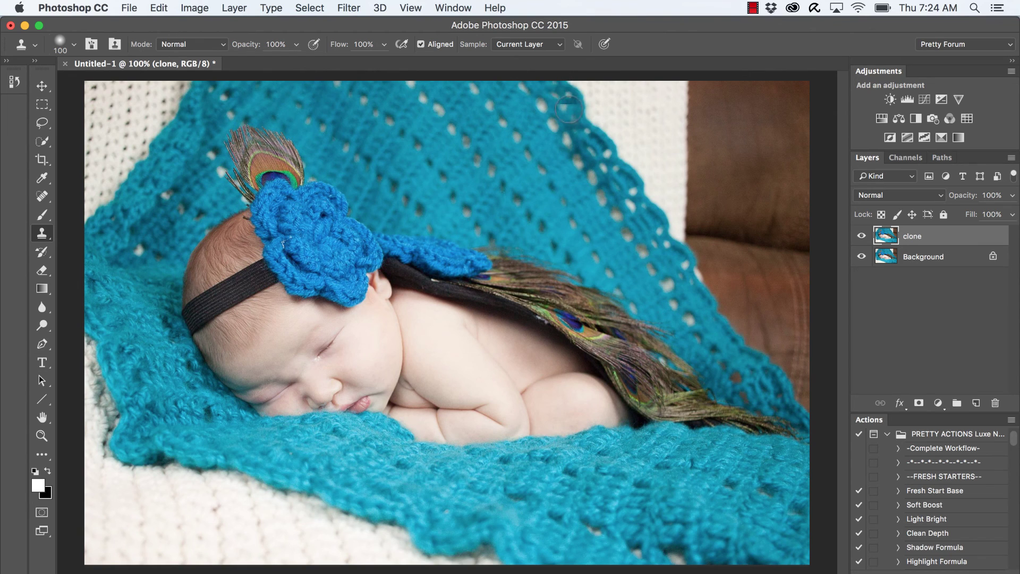
pyautogui.press('[')
pyautogui.moveTo(569, 109)
pyautogui.mouseDown()
pyautogui.moveTo(566, 85)
pyautogui.moveTo(697, 282)
pyautogui.moveTo(670, 271)
pyautogui.moveTo(709, 282)
pyautogui.moveTo(669, 272)
pyautogui.mouseUp()
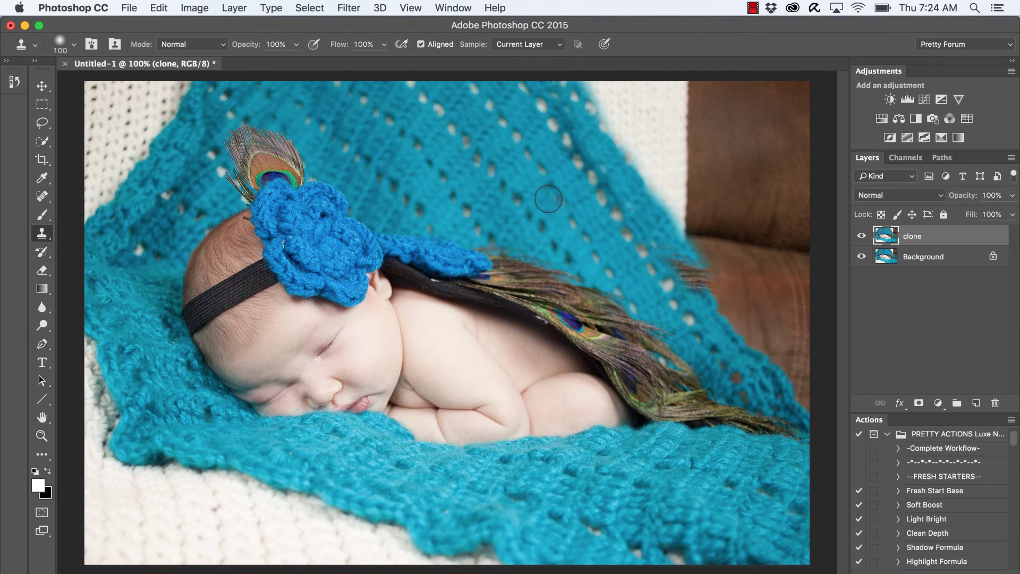
pyautogui.moveTo(697, 258)
pyautogui.mouseDown()
pyautogui.moveTo(671, 262)
pyautogui.moveTo(704, 264)
pyautogui.mouseUp()
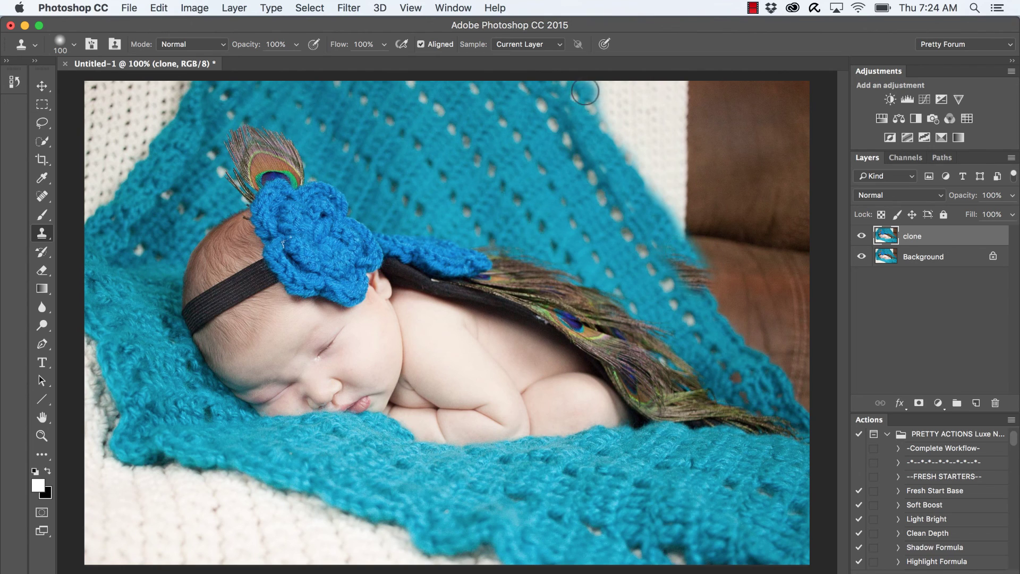
# Step: Clone blanket texture over the brown sofa from the photo's upper-right corner down to the feathers
pyautogui.moveTo(586, 96)
pyautogui.mouseDown()
pyautogui.moveTo(602, 121)
pyautogui.moveTo(597, 94)
pyautogui.moveTo(624, 107)
pyautogui.moveTo(609, 87)
pyautogui.moveTo(639, 105)
pyautogui.moveTo(623, 90)
pyautogui.moveTo(649, 98)
pyautogui.moveTo(649, 107)
pyautogui.moveTo(614, 105)
pyautogui.moveTo(634, 148)
pyautogui.moveTo(619, 141)
pyautogui.moveTo(639, 175)
pyautogui.moveTo(634, 117)
pyautogui.moveTo(663, 145)
pyautogui.moveTo(652, 121)
pyautogui.moveTo(668, 129)
pyautogui.moveTo(666, 167)
pyautogui.moveTo(657, 169)
pyautogui.moveTo(693, 240)
pyautogui.moveTo(669, 175)
pyautogui.moveTo(698, 187)
pyautogui.moveTo(670, 138)
pyautogui.moveTo(694, 172)
pyautogui.moveTo(638, 74)
pyautogui.moveTo(678, 124)
pyautogui.moveTo(668, 104)
pyautogui.moveTo(676, 97)
pyautogui.moveTo(709, 139)
pyautogui.moveTo(679, 76)
pyautogui.moveTo(735, 134)
pyautogui.moveTo(711, 81)
pyautogui.moveTo(705, 106)
pyautogui.moveTo(721, 85)
pyautogui.moveTo(737, 114)
pyautogui.moveTo(739, 82)
pyautogui.moveTo(760, 106)
pyautogui.moveTo(755, 88)
pyautogui.moveTo(803, 89)
pyautogui.moveTo(811, 135)
pyautogui.moveTo(775, 117)
pyautogui.moveTo(811, 167)
pyautogui.moveTo(765, 136)
pyautogui.moveTo(803, 200)
pyautogui.mouseUp()
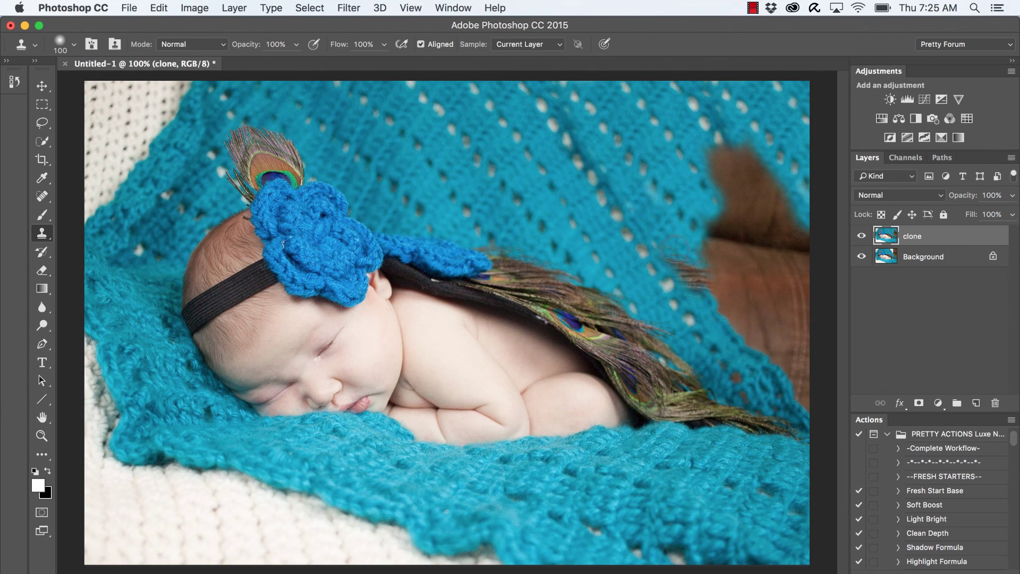
pyautogui.moveTo(735, 140); pyautogui.dragTo(771, 192)
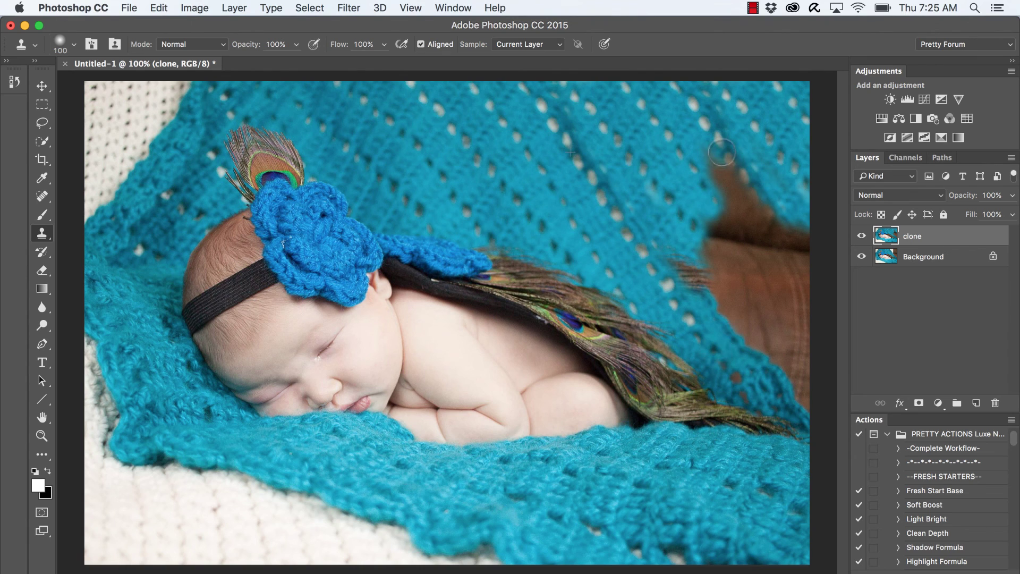
pyautogui.moveTo(722, 153)
pyautogui.mouseDown()
pyautogui.moveTo(758, 197)
pyautogui.moveTo(708, 156)
pyautogui.moveTo(742, 206)
pyautogui.moveTo(698, 174)
pyautogui.moveTo(724, 226)
pyautogui.moveTo(704, 221)
pyautogui.moveTo(715, 253)
pyautogui.moveTo(686, 235)
pyautogui.moveTo(718, 264)
pyautogui.moveTo(750, 224)
pyautogui.moveTo(762, 239)
pyautogui.moveTo(736, 207)
pyautogui.moveTo(797, 260)
pyautogui.moveTo(769, 217)
pyautogui.moveTo(808, 241)
pyautogui.moveTo(781, 232)
pyautogui.moveTo(787, 267)
pyautogui.moveTo(745, 243)
pyautogui.moveTo(818, 300)
pyautogui.moveTo(778, 270)
pyautogui.moveTo(811, 323)
pyautogui.moveTo(748, 259)
pyautogui.moveTo(763, 291)
pyautogui.moveTo(728, 257)
pyautogui.moveTo(740, 268)
pyautogui.moveTo(717, 263)
pyautogui.moveTo(723, 281)
pyautogui.moveTo(703, 267)
pyautogui.mouseUp()
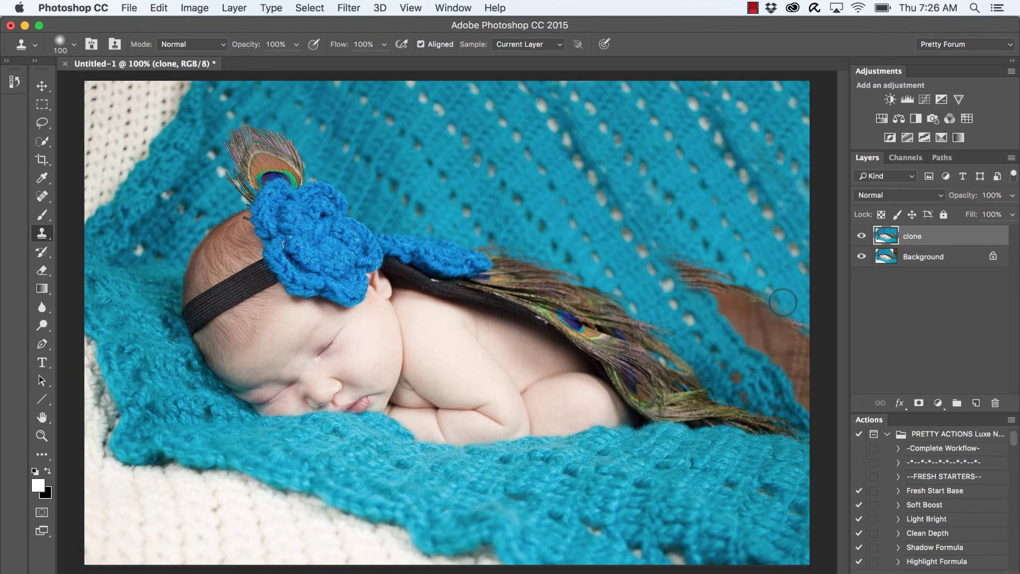
pyautogui.moveTo(783, 304)
pyautogui.mouseDown()
pyautogui.moveTo(816, 366)
pyautogui.moveTo(758, 279)
pyautogui.moveTo(784, 355)
pyautogui.moveTo(732, 276)
pyautogui.moveTo(735, 308)
pyautogui.moveTo(698, 268)
pyautogui.moveTo(708, 287)
pyautogui.moveTo(675, 266)
pyautogui.moveTo(765, 357)
pyautogui.moveTo(747, 331)
pyautogui.moveTo(814, 418)
pyautogui.mouseUp()
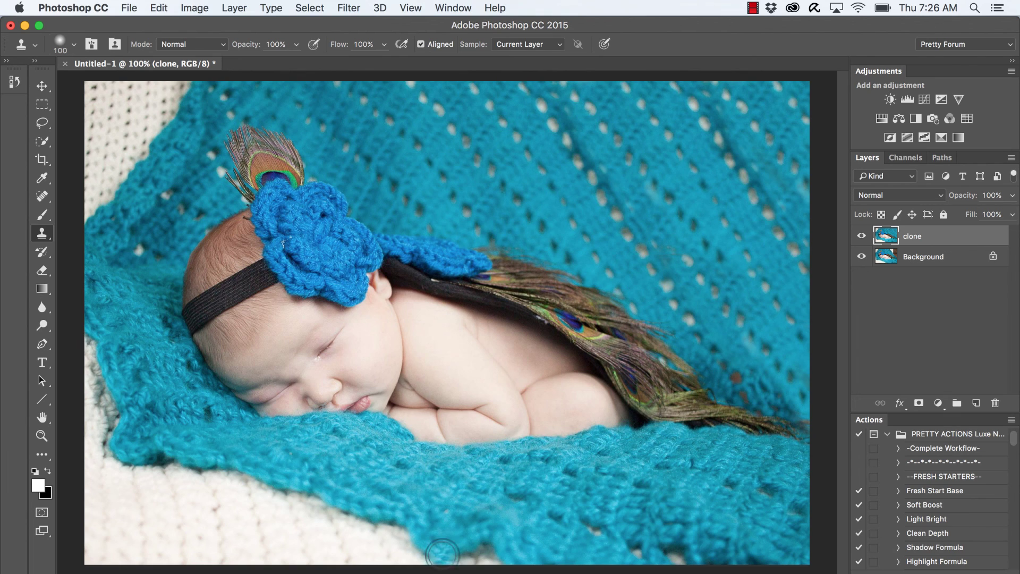
# Step: Enlarge the clone brush to 200 and clone blanket texture over the white backdrop at the photo's bottom centre
pyautogui.press(']')
pyautogui.press(']')
pyautogui.press(']')
pyautogui.press(']')
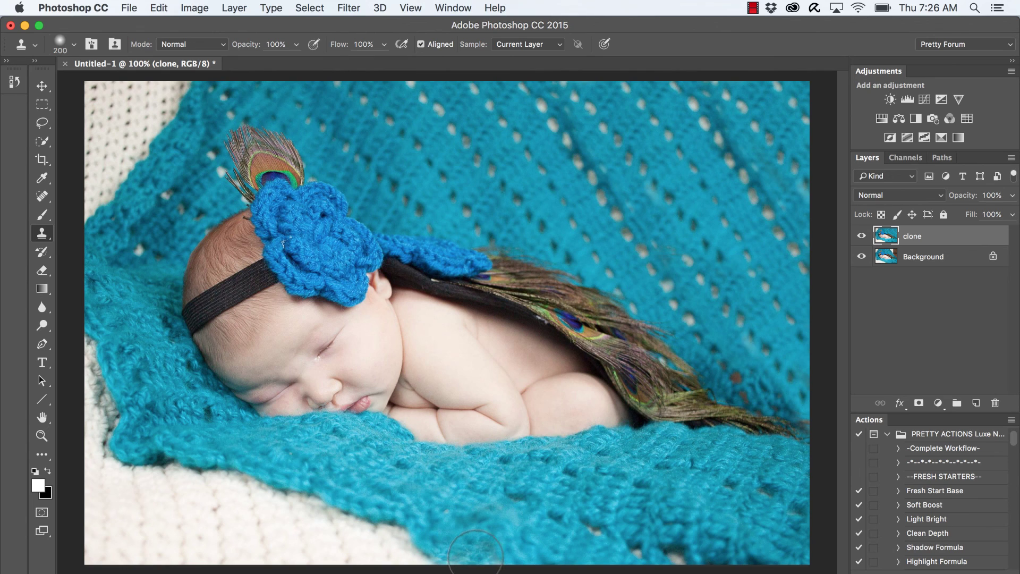
pyautogui.moveTo(475, 555)
pyautogui.mouseDown()
pyautogui.moveTo(371, 552)
pyautogui.moveTo(376, 528)
pyautogui.moveTo(332, 539)
pyautogui.mouseUp()
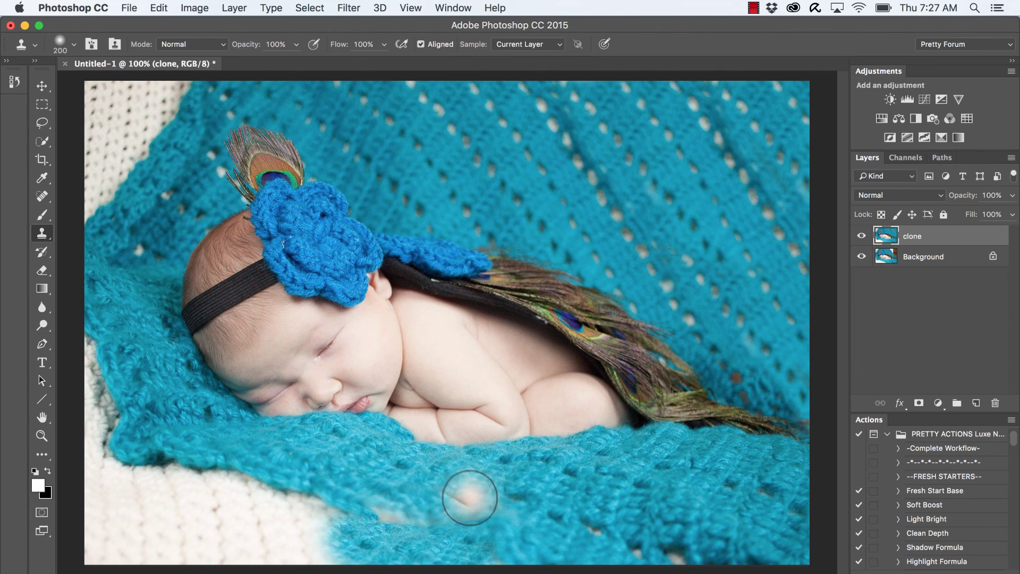
# Step: Sample clean blanket near the bottom centre and clone it over the stray skin-coloured spots and the adjoining white edge
pyautogui.press('alt')
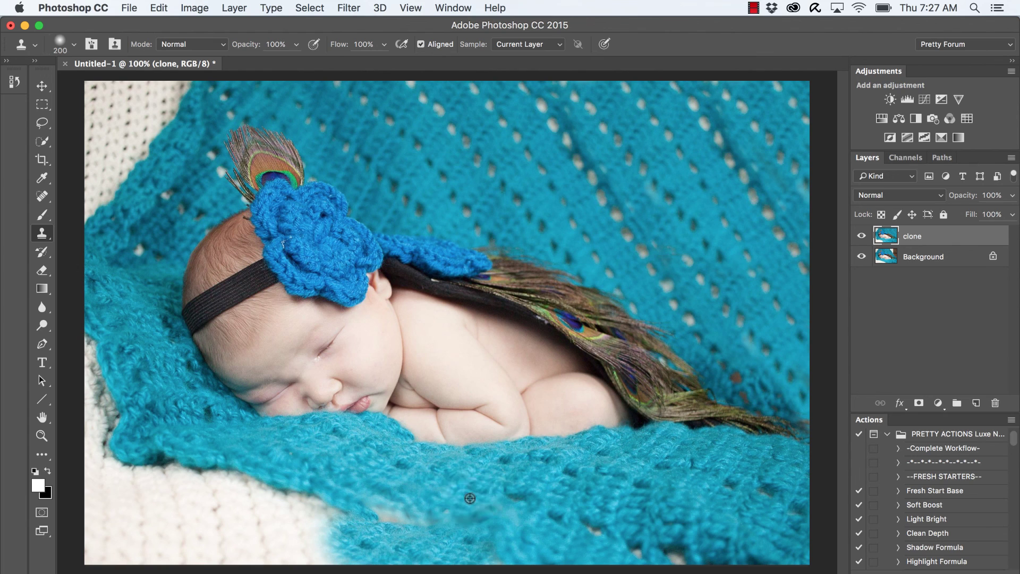
pyautogui.keyDown('alt'); pyautogui.click(469, 497); pyautogui.keyUp('alt')
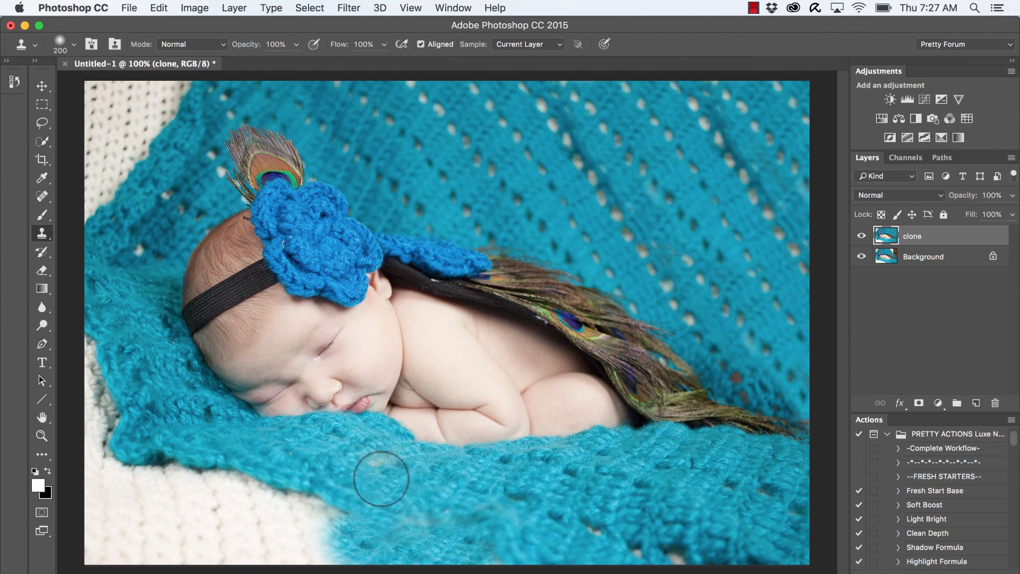
pyautogui.moveTo(351, 494); pyautogui.dragTo(325, 533)
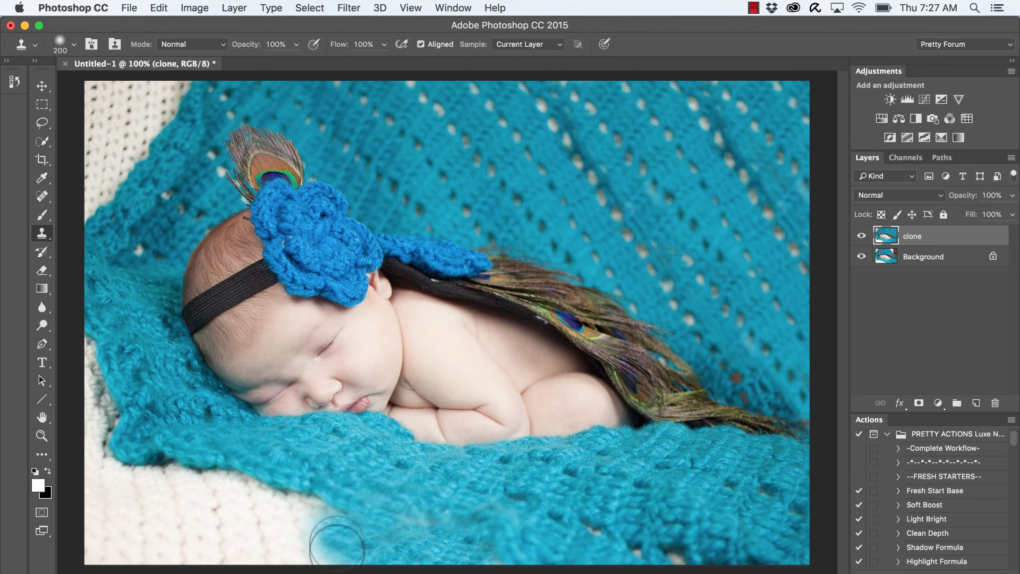
pyautogui.rightClick(313, 549)
pyautogui.click(317, 537)
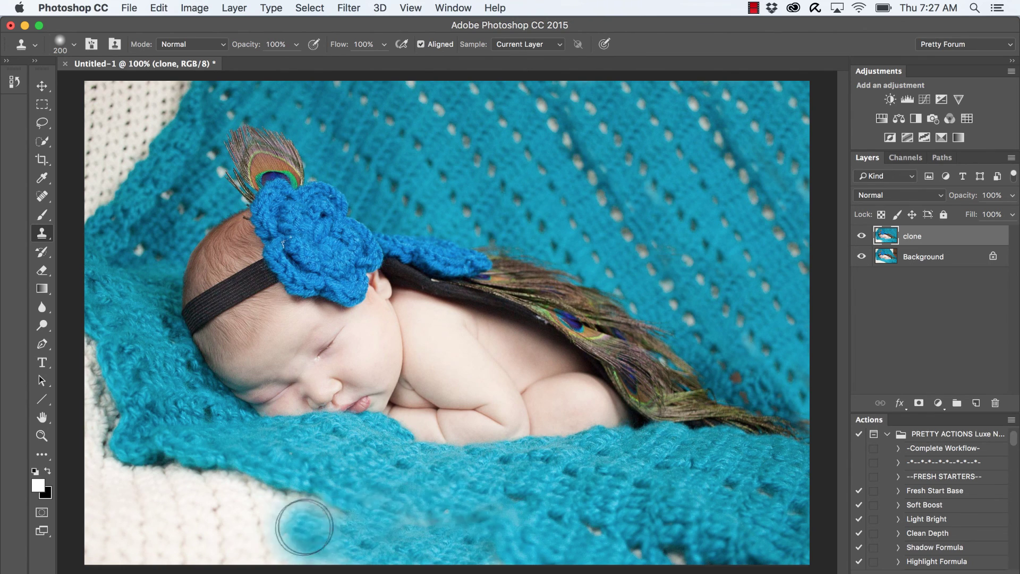
# Step: Clone blanket texture over the remaining white backdrop in the photo's lower-left corner and along its lower left edge
pyautogui.moveTo(317, 517)
pyautogui.mouseDown()
pyautogui.moveTo(281, 507)
pyautogui.moveTo(302, 541)
pyautogui.moveTo(329, 550)
pyautogui.moveTo(284, 537)
pyautogui.moveTo(272, 508)
pyautogui.moveTo(254, 560)
pyautogui.moveTo(242, 558)
pyautogui.moveTo(216, 489)
pyautogui.moveTo(223, 512)
pyautogui.moveTo(327, 490)
pyautogui.moveTo(325, 480)
pyautogui.moveTo(154, 489)
pyautogui.moveTo(196, 483)
pyautogui.moveTo(171, 530)
pyautogui.moveTo(148, 547)
pyautogui.mouseUp()
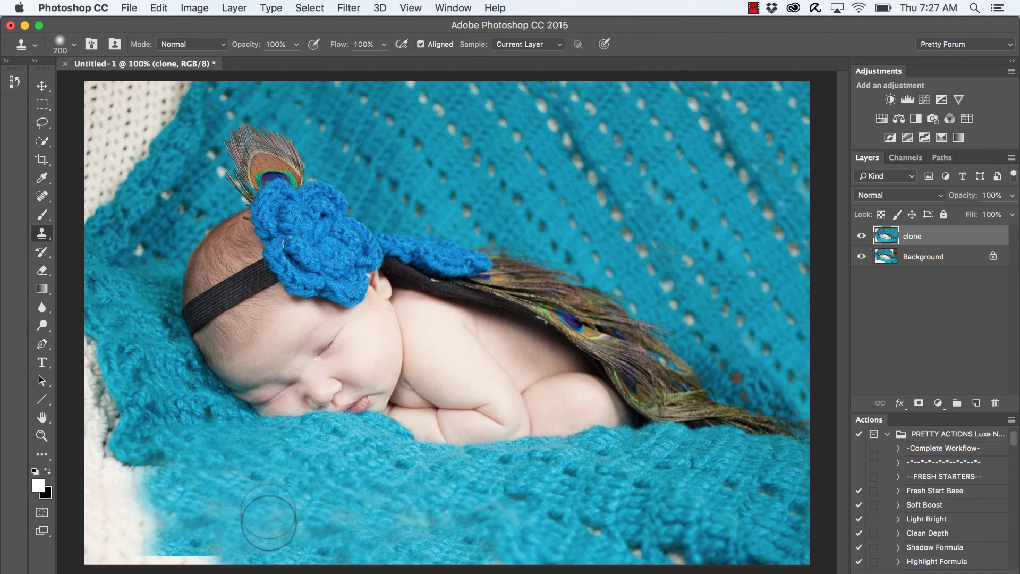
pyautogui.moveTo(269, 523)
pyautogui.mouseDown()
pyautogui.moveTo(190, 557)
pyautogui.moveTo(137, 546)
pyautogui.mouseUp()
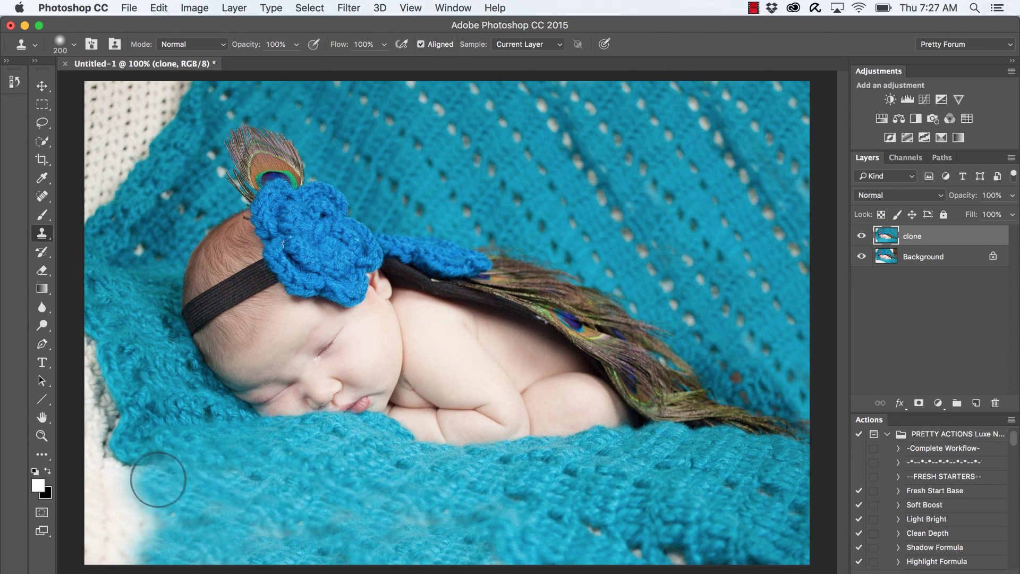
pyautogui.moveTo(155, 478)
pyautogui.mouseDown()
pyautogui.moveTo(158, 506)
pyautogui.moveTo(112, 544)
pyautogui.moveTo(259, 522)
pyautogui.moveTo(335, 534)
pyautogui.moveTo(112, 570)
pyautogui.moveTo(122, 562)
pyautogui.moveTo(88, 561)
pyautogui.mouseUp()
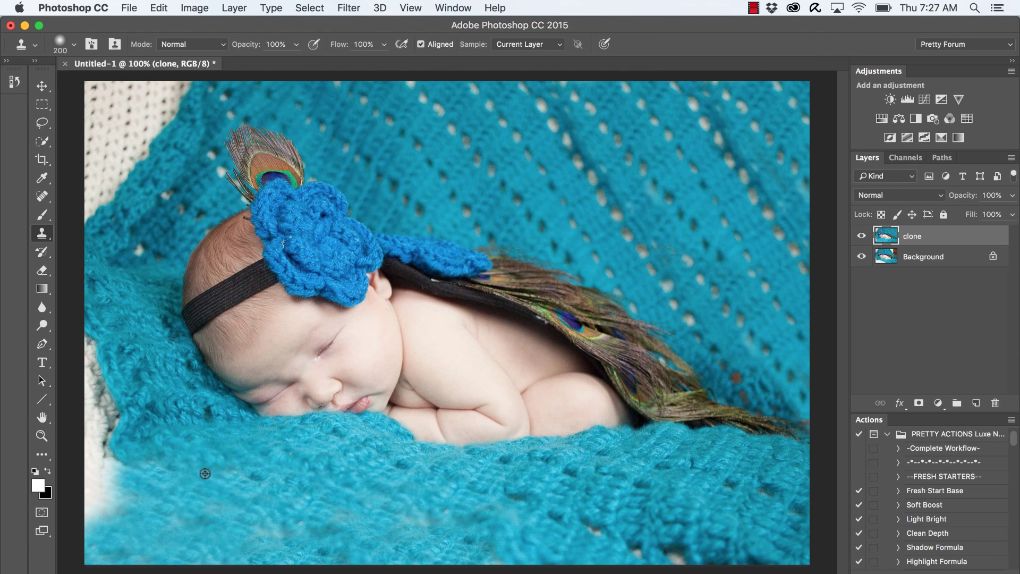
pyautogui.moveTo(107, 476)
pyautogui.mouseDown()
pyautogui.moveTo(103, 493)
pyautogui.moveTo(93, 366)
pyautogui.moveTo(83, 360)
pyautogui.mouseUp()
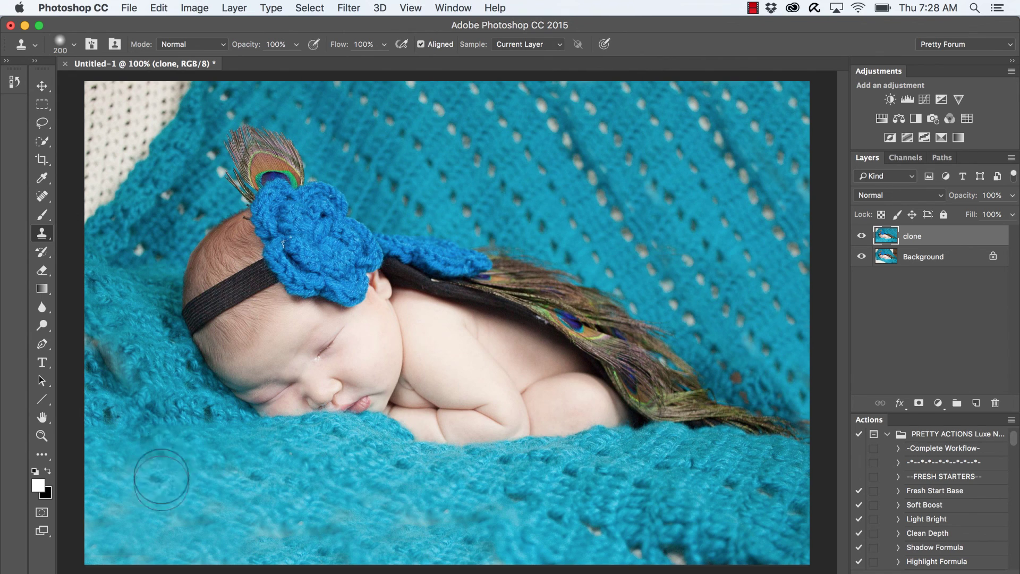
# Step: Try to clone sampled blanket texture over the white backdrop in the photo's upper-left corner
pyautogui.keyDown('alt'); pyautogui.click(160, 423); pyautogui.keyUp('alt')
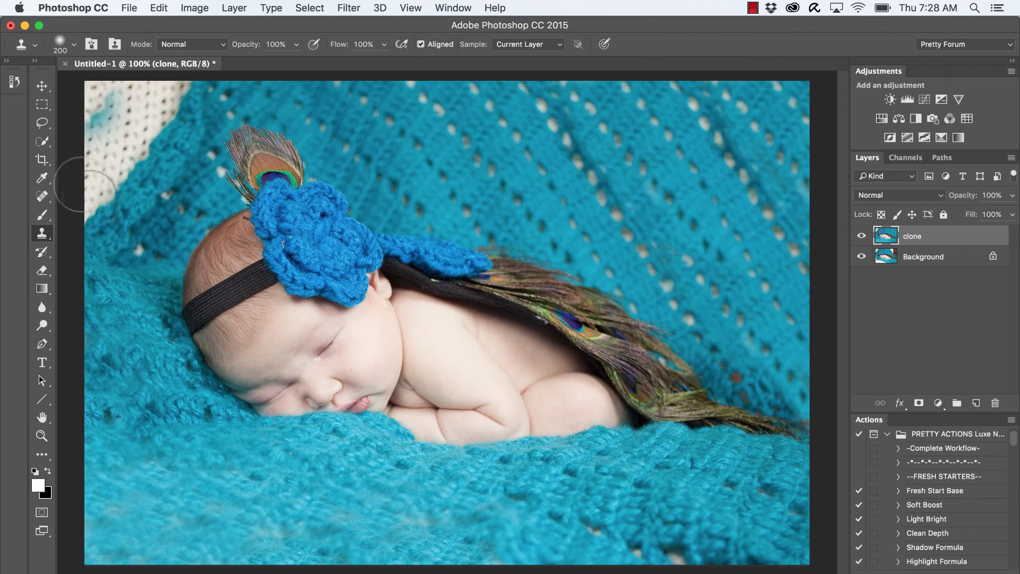
pyautogui.moveTo(112, 144)
pyautogui.mouseDown()
pyautogui.moveTo(129, 121)
pyautogui.moveTo(116, 106)
pyautogui.moveTo(84, 139)
pyautogui.moveTo(119, 99)
pyautogui.moveTo(92, 157)
pyautogui.moveTo(163, 93)
pyautogui.moveTo(107, 123)
pyautogui.mouseUp()
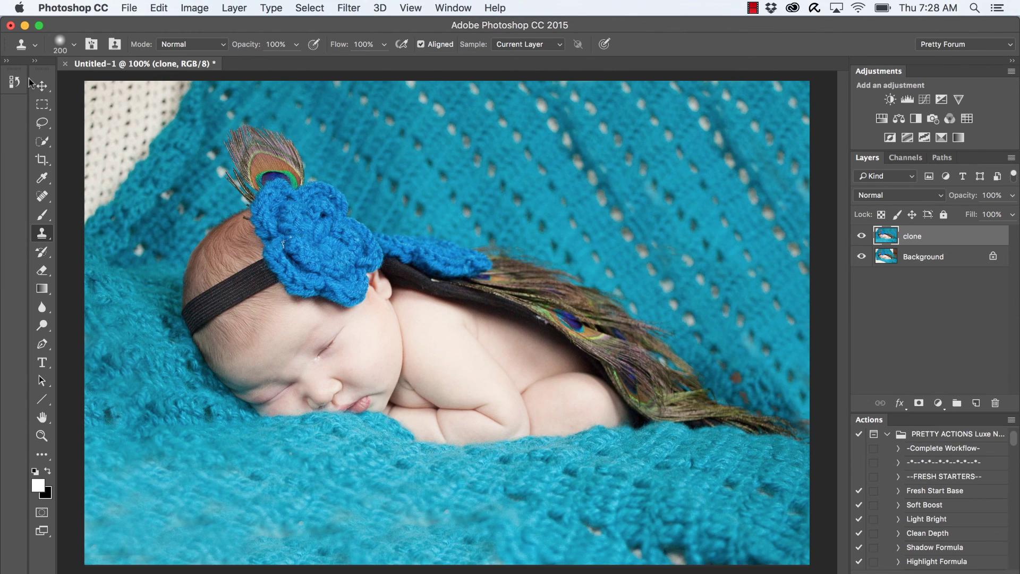
# Step: Create a full-document history snapshot of the current cloned image and make it the active state
pyautogui.click(9, 64)
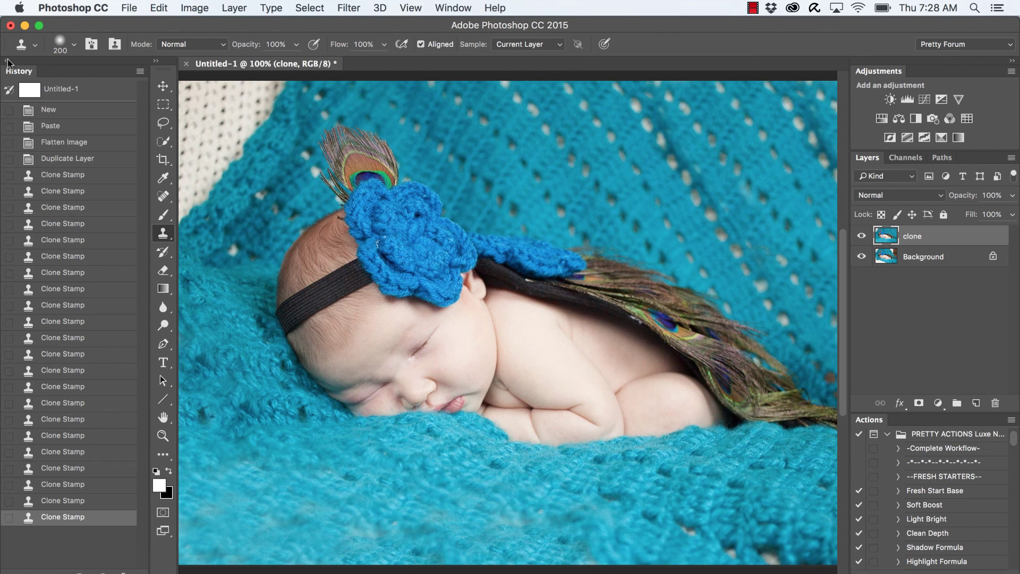
pyautogui.click(140, 71)
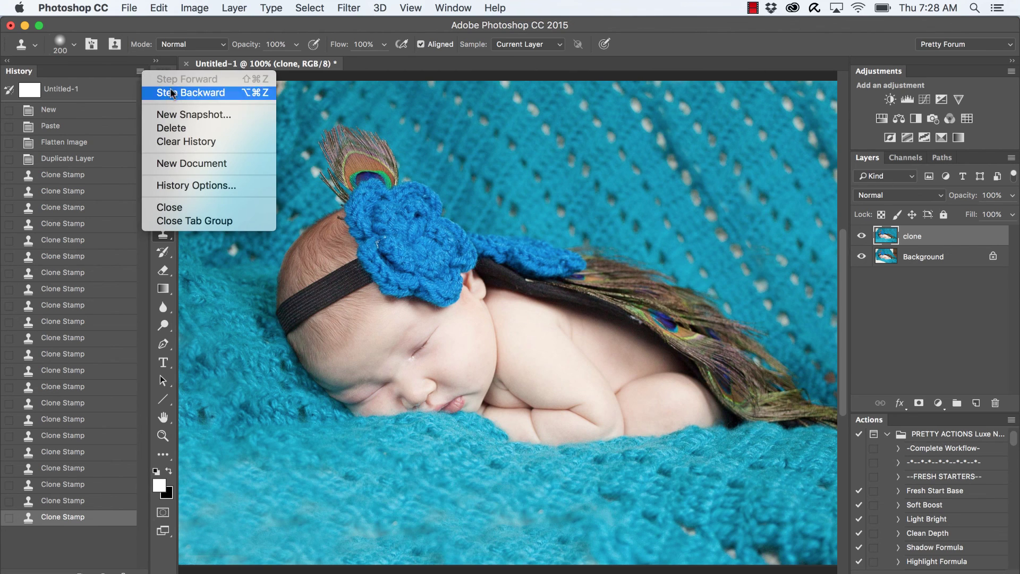
pyautogui.click(192, 115)
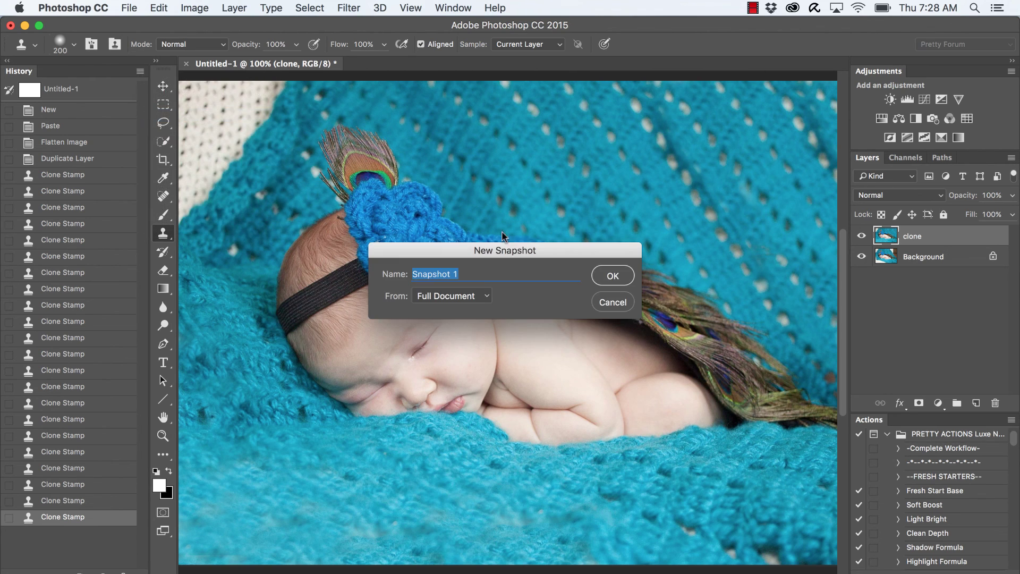
pyautogui.click(613, 276)
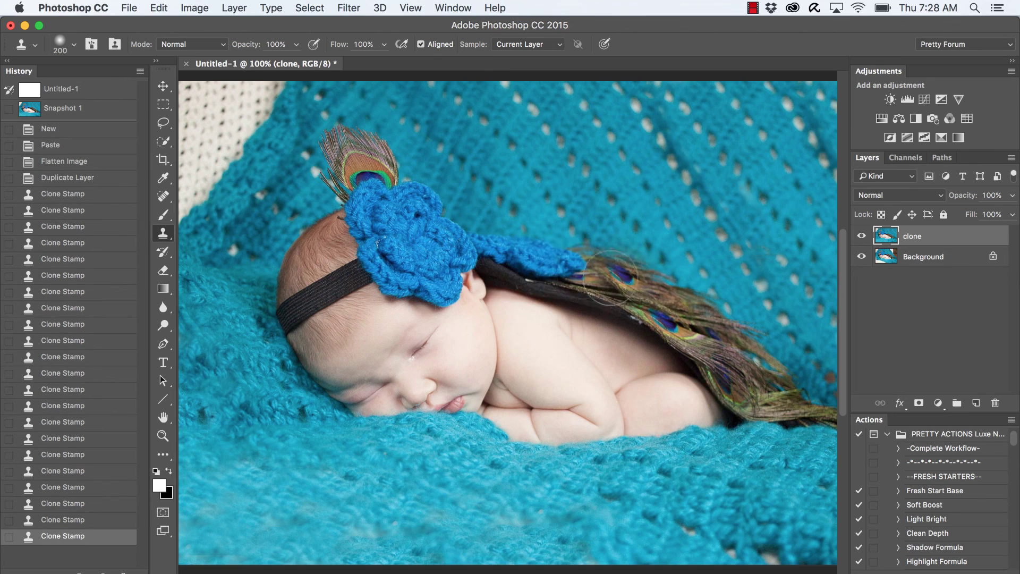
pyautogui.click(58, 115)
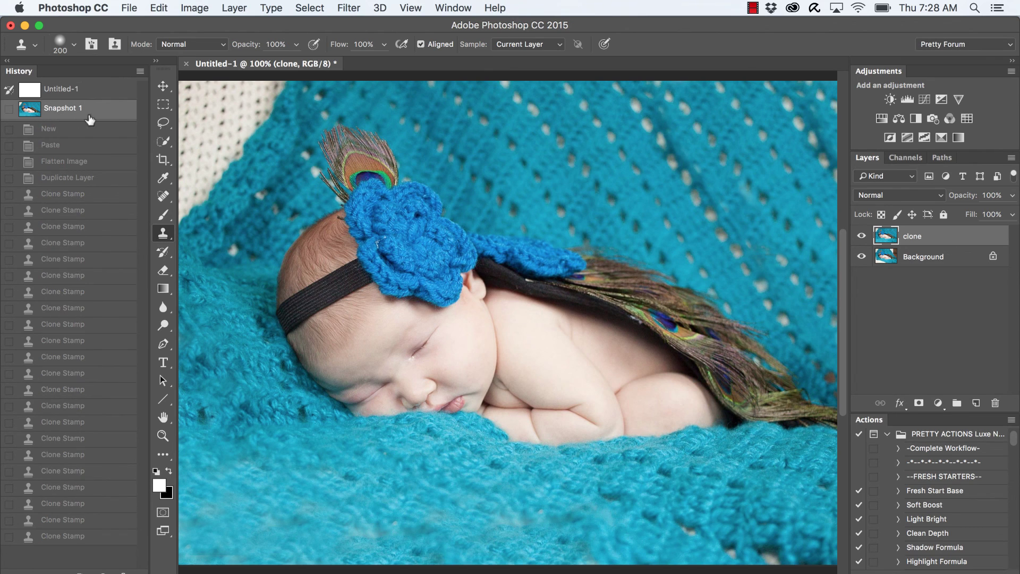
pyautogui.click(8, 61)
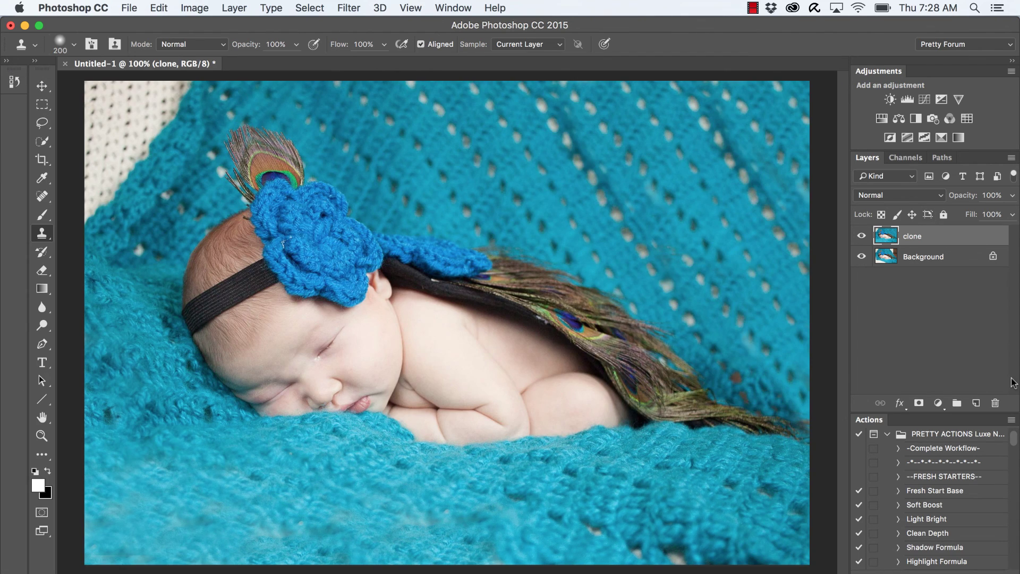
# Step: Run the Blanket Fade action, accept the Sample Blanket Color layer, and sample turquoise #03748d from the blanket near the photo's upper-left corner
pyautogui.scroll(-10, 951, 501)
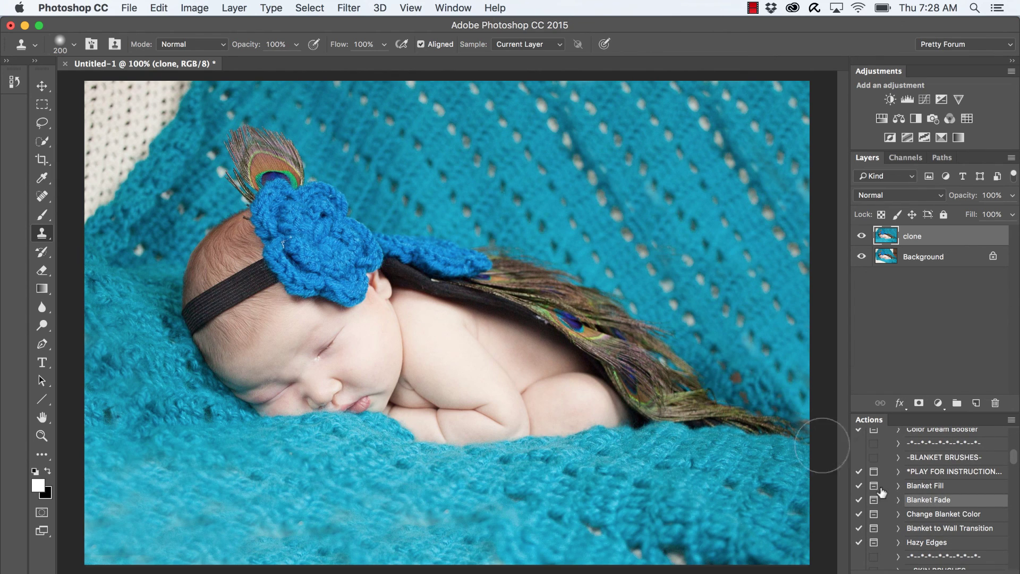
pyautogui.scroll(-2, 967, 507)
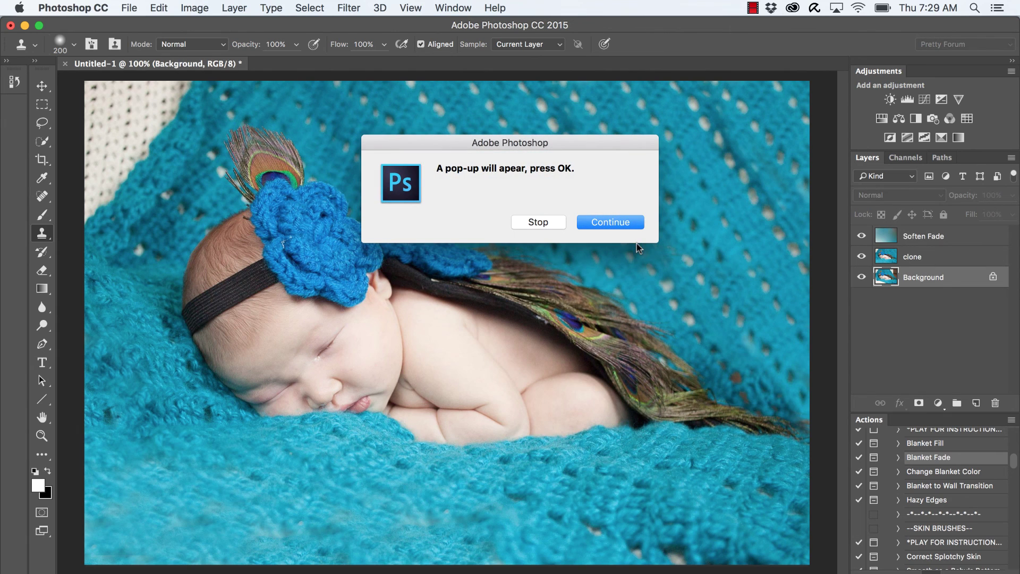
pyautogui.click(622, 226)
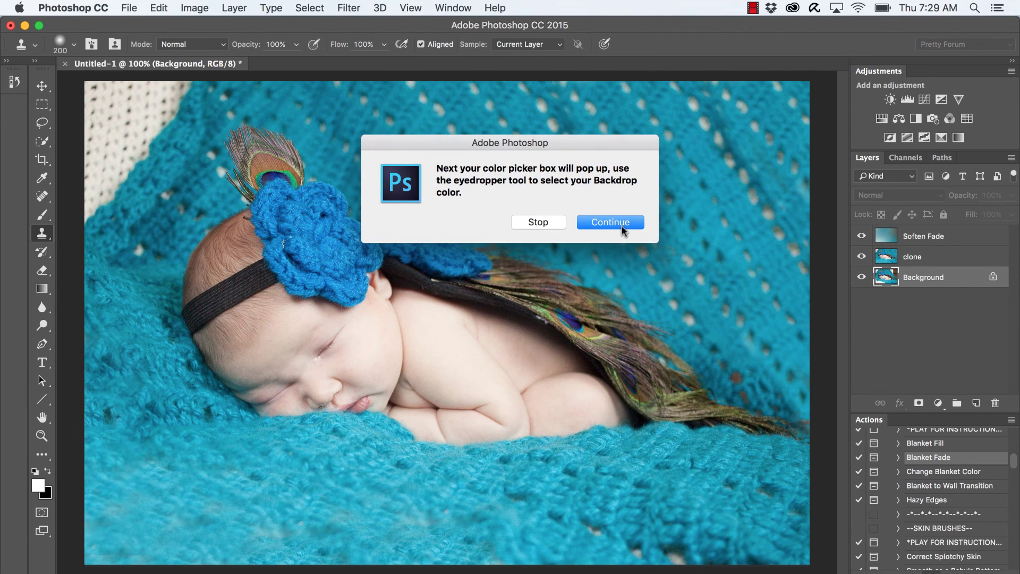
pyautogui.click(622, 227)
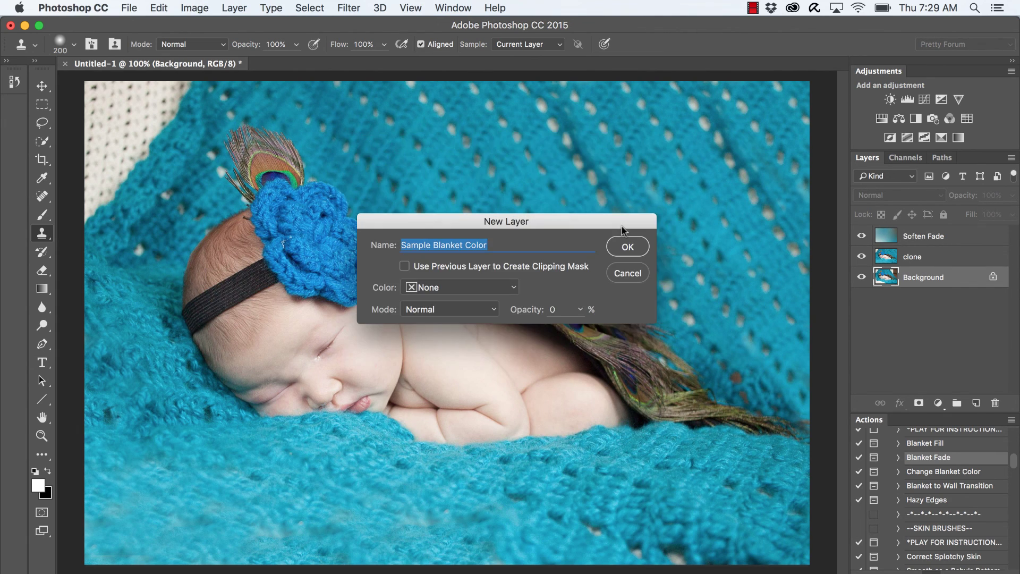
pyautogui.click(629, 246)
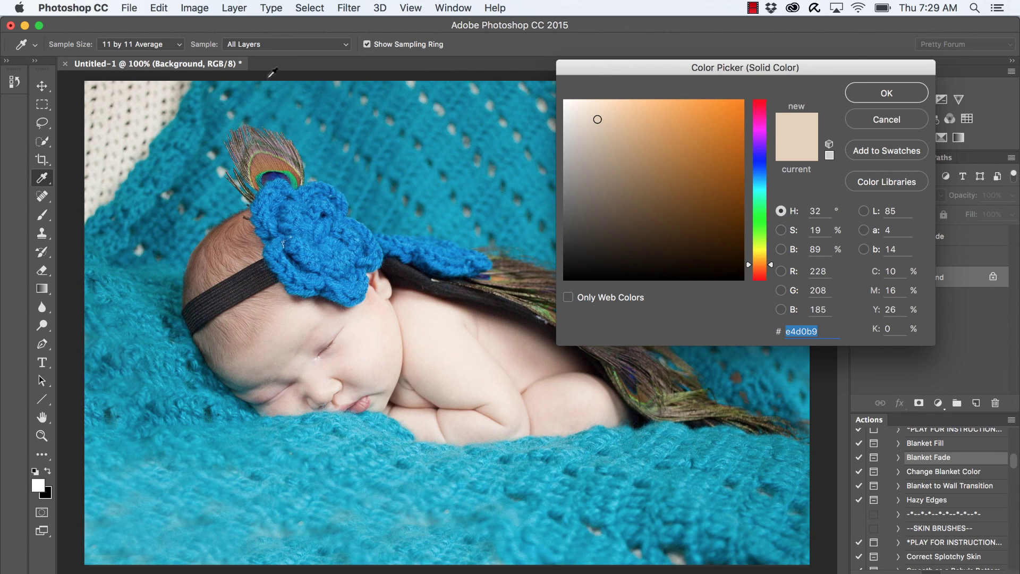
pyautogui.moveTo(220, 106); pyautogui.dragTo(220, 108)
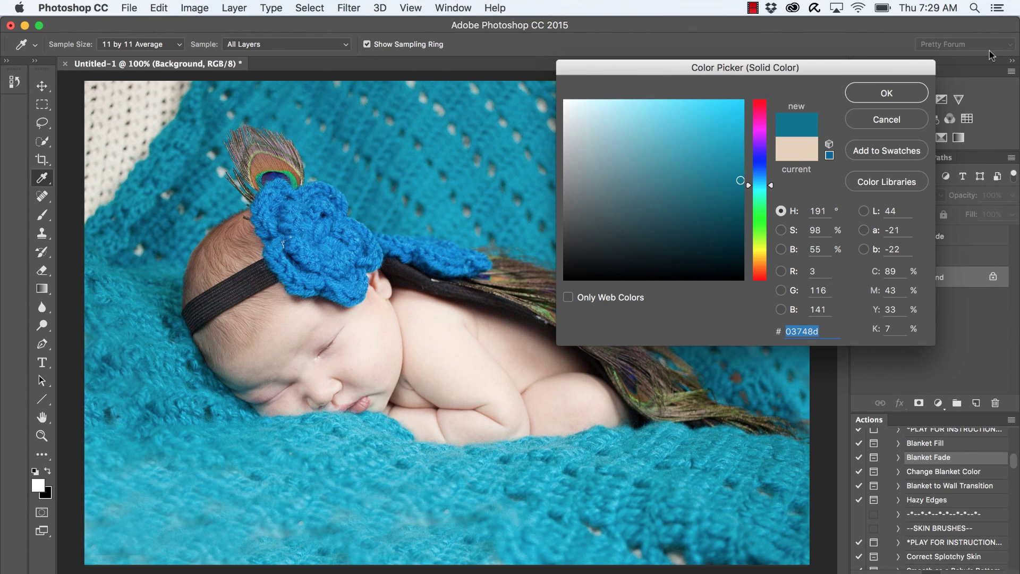
pyautogui.click(905, 92)
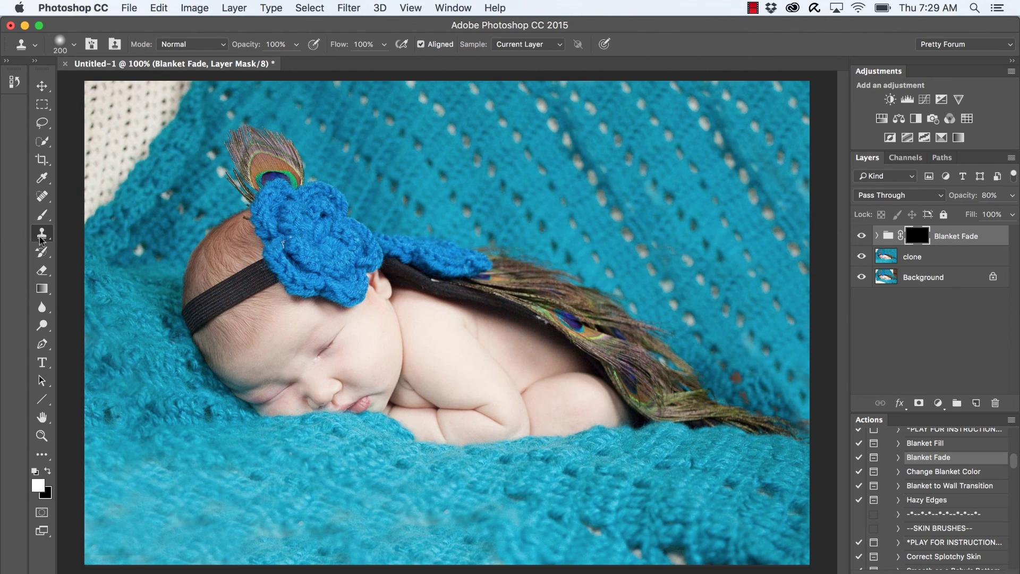
# Step: Paint white on the Blanket Fade mask around the photo's edges with a 500-pixel Brush at 100% opacity
pyautogui.click(43, 215)
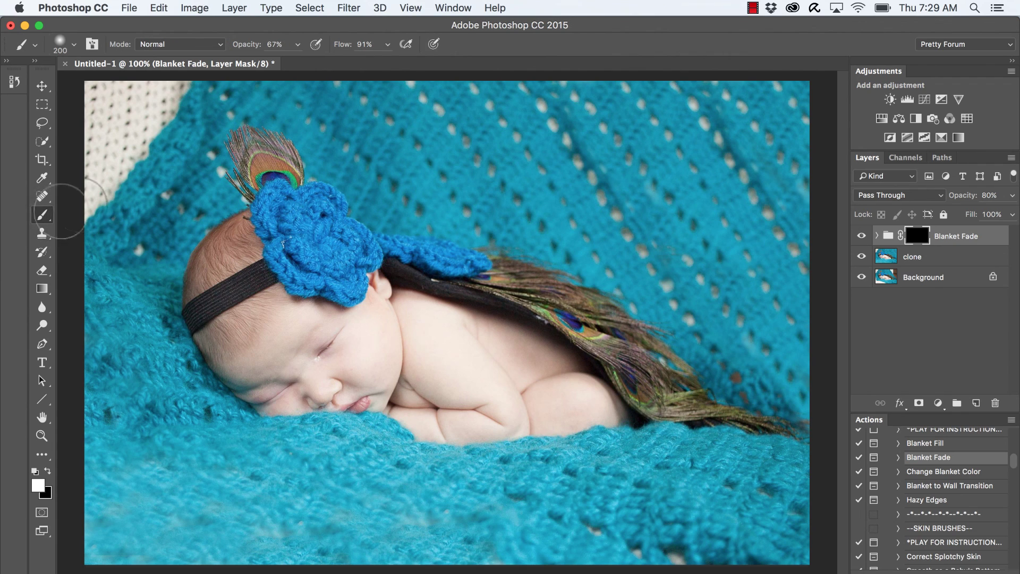
pyautogui.click(297, 45)
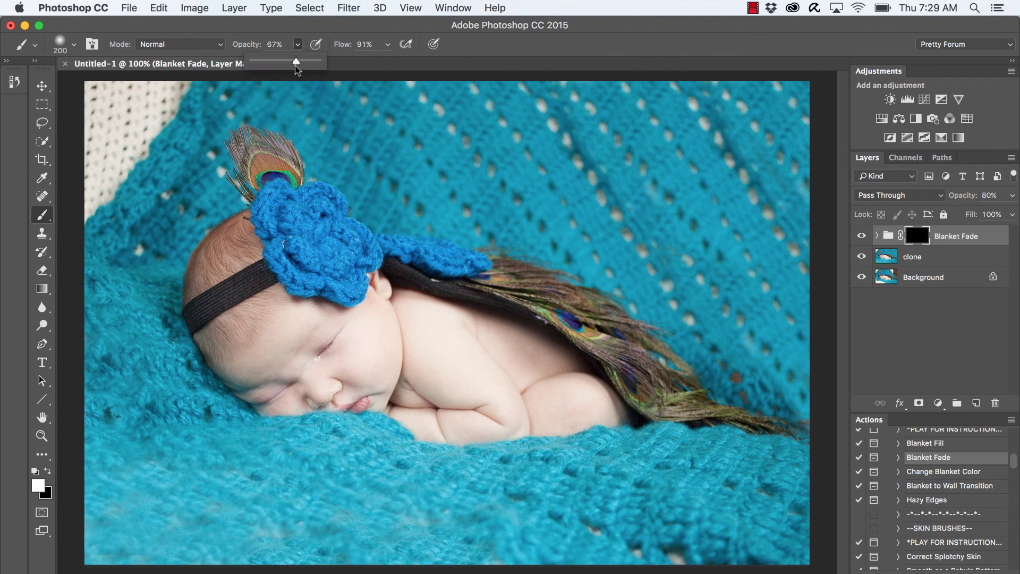
pyautogui.moveTo(295, 63); pyautogui.dragTo(324, 63)
pyautogui.press(']')
pyautogui.press(']')
pyautogui.press(']')
pyautogui.press(']')
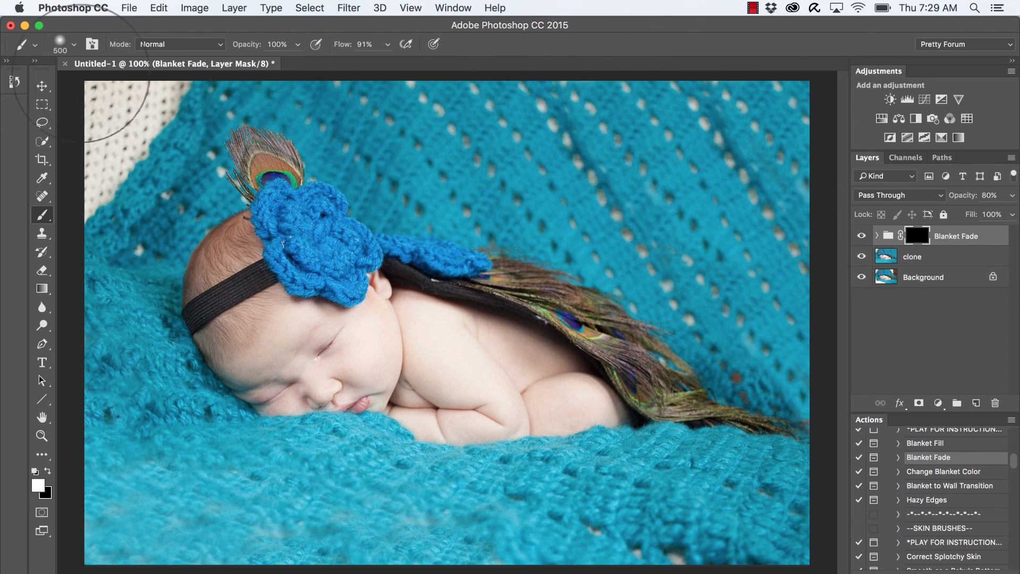
pyautogui.moveTo(82, 73); pyautogui.dragTo(132, 90)
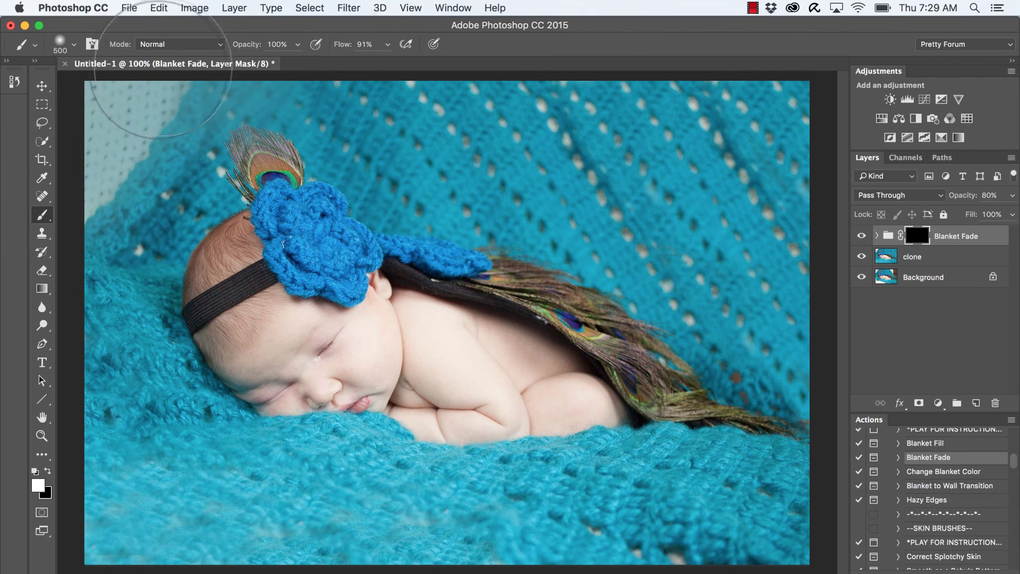
pyautogui.moveTo(66, 220)
pyautogui.mouseDown()
pyautogui.moveTo(124, 531)
pyautogui.moveTo(144, 571)
pyautogui.mouseUp()
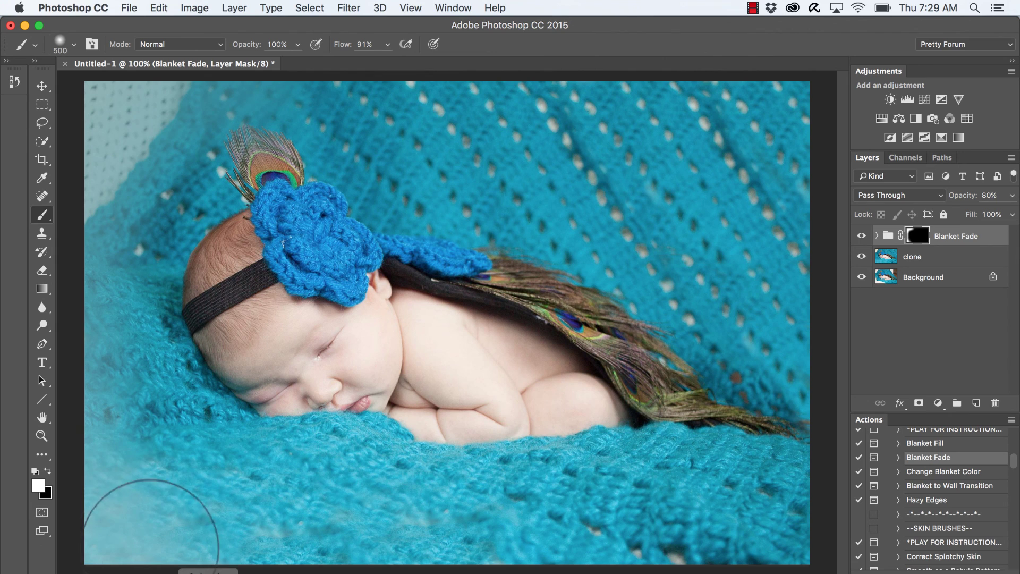
pyautogui.moveTo(148, 519)
pyautogui.mouseDown()
pyautogui.moveTo(248, 557)
pyautogui.moveTo(336, 565)
pyautogui.moveTo(761, 561)
pyautogui.moveTo(828, 526)
pyautogui.moveTo(832, 511)
pyautogui.moveTo(695, 573)
pyautogui.moveTo(632, 573)
pyautogui.moveTo(796, 516)
pyautogui.moveTo(875, 180)
pyautogui.moveTo(793, 161)
pyautogui.moveTo(772, 132)
pyautogui.moveTo(736, 126)
pyautogui.moveTo(763, 131)
pyautogui.moveTo(823, 174)
pyautogui.moveTo(817, 220)
pyautogui.moveTo(792, 150)
pyautogui.moveTo(702, 62)
pyautogui.moveTo(816, 235)
pyautogui.moveTo(813, 311)
pyautogui.moveTo(845, 399)
pyautogui.moveTo(724, 97)
pyautogui.mouseUp()
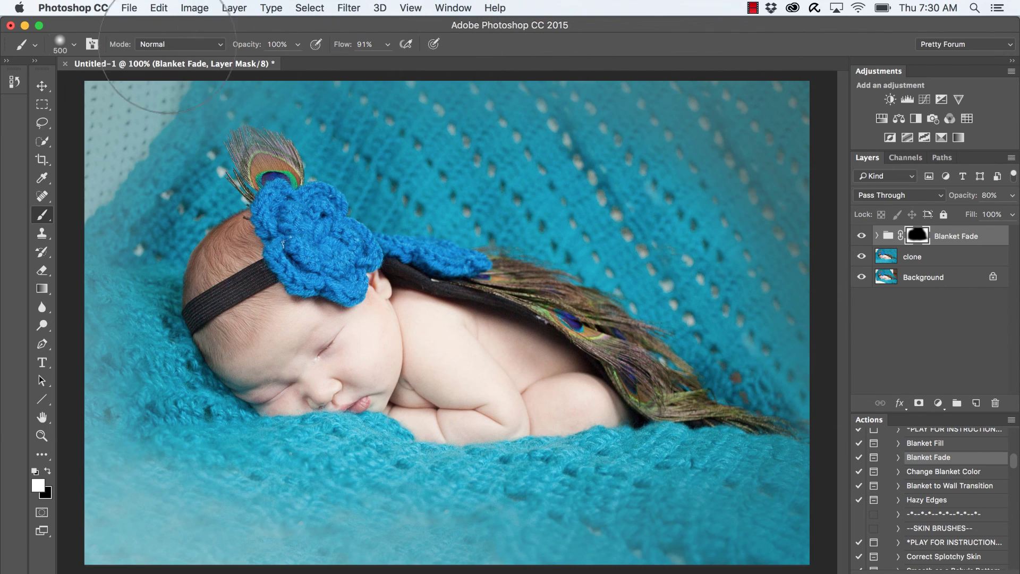
pyautogui.moveTo(71, 193)
pyautogui.mouseDown()
pyautogui.moveTo(83, 516)
pyautogui.moveTo(190, 543)
pyautogui.moveTo(557, 513)
pyautogui.moveTo(745, 525)
pyautogui.moveTo(764, 516)
pyautogui.moveTo(715, 528)
pyautogui.moveTo(793, 465)
pyautogui.moveTo(784, 476)
pyautogui.moveTo(793, 498)
pyautogui.moveTo(797, 329)
pyautogui.moveTo(813, 265)
pyautogui.moveTo(790, 109)
pyautogui.moveTo(610, 51)
pyautogui.mouseUp()
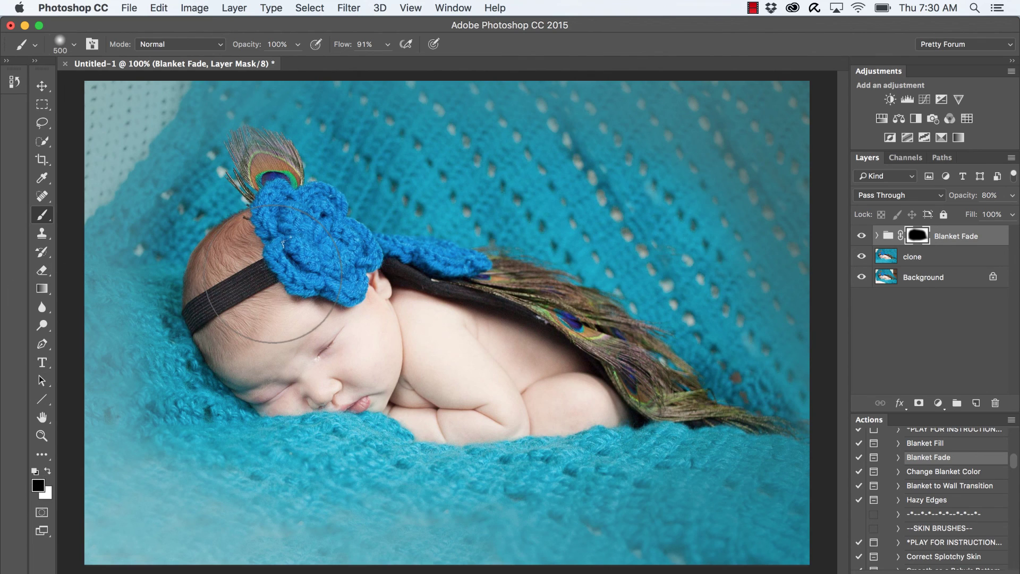
# Step: Set the Brush opacity to 51% and its size to 600 pixels
pyautogui.press('[')
pyautogui.press('[')
pyautogui.press('[')
pyautogui.click(297, 45)
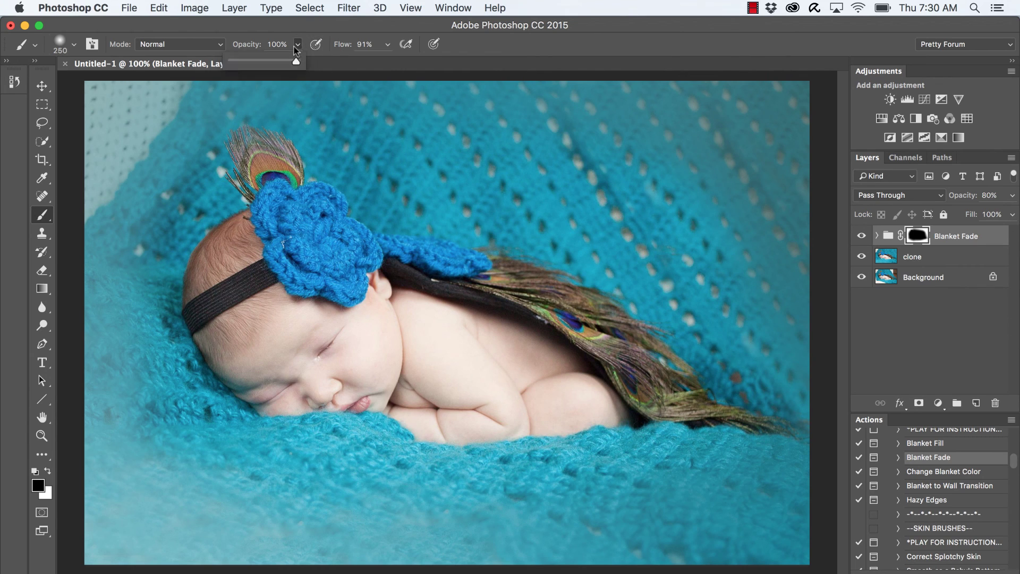
pyautogui.moveTo(269, 69); pyautogui.dragTo(265, 64)
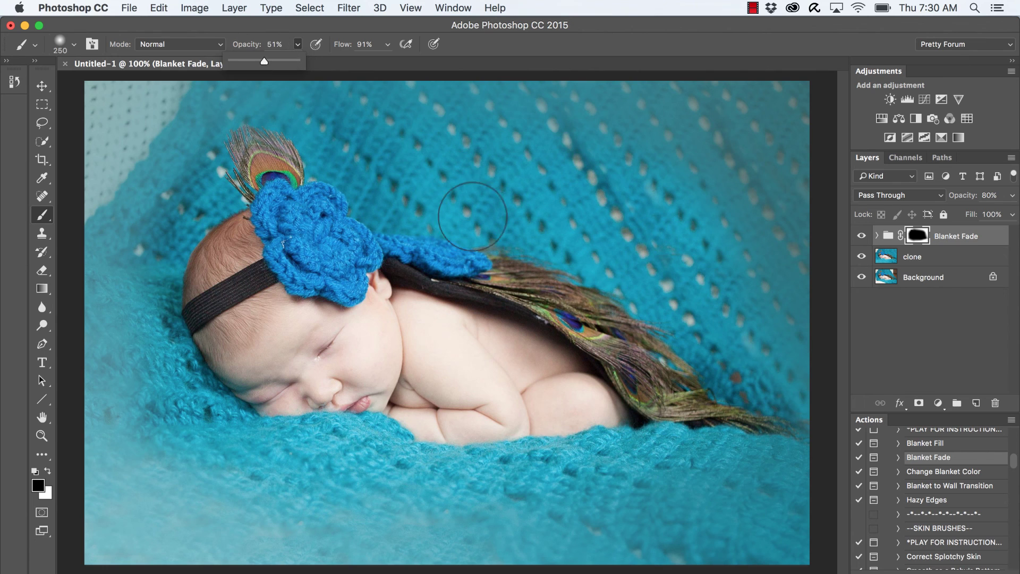
pyautogui.press('Return')
pyautogui.press(']')
pyautogui.press(']')
pyautogui.press(']')
pyautogui.press(']')
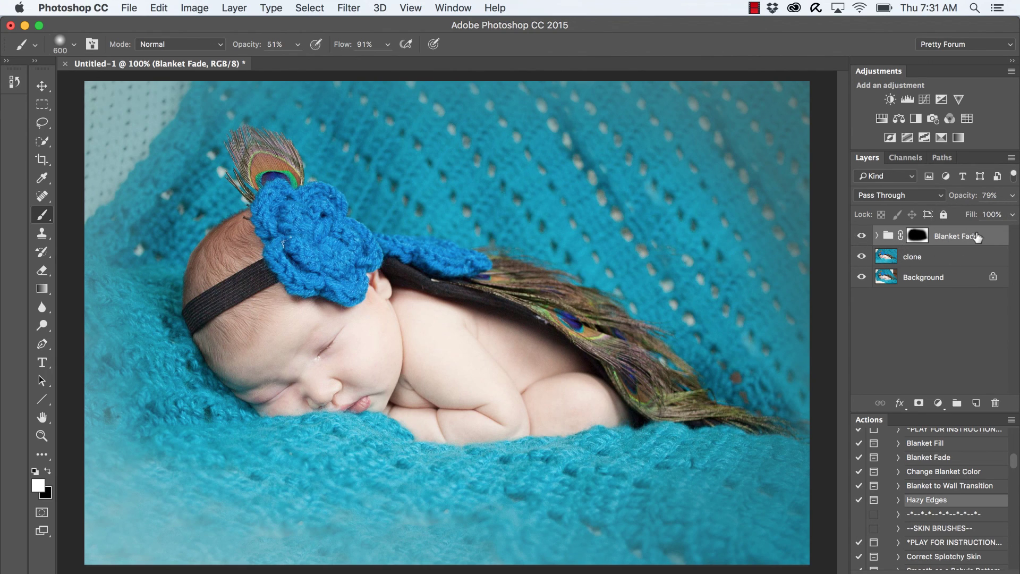
# Step: Raise the Blanket Fade group's opacity to 100% and expand the group to show its layers
pyautogui.click(1012, 196)
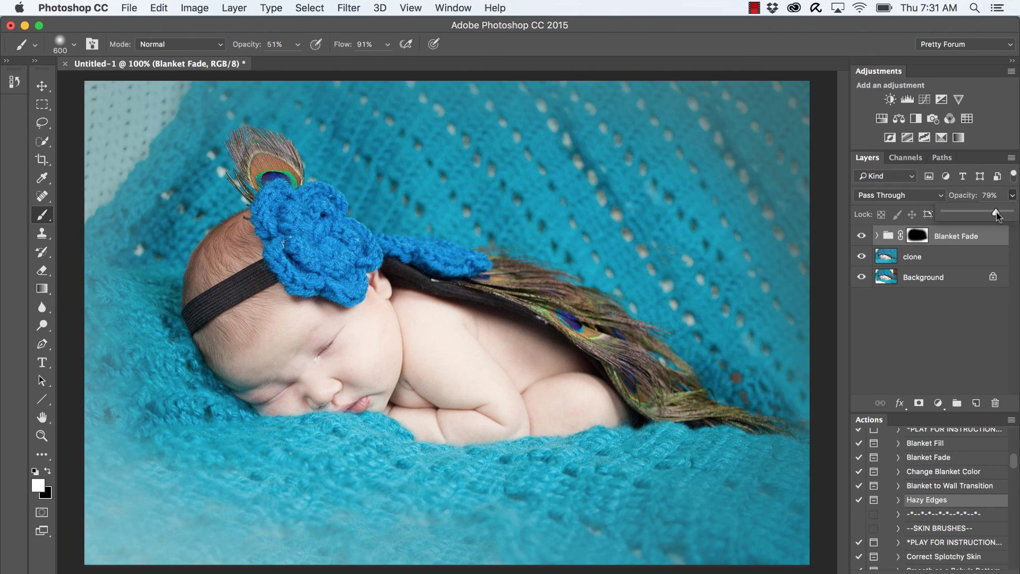
pyautogui.moveTo(996, 215); pyautogui.dragTo(1012, 215)
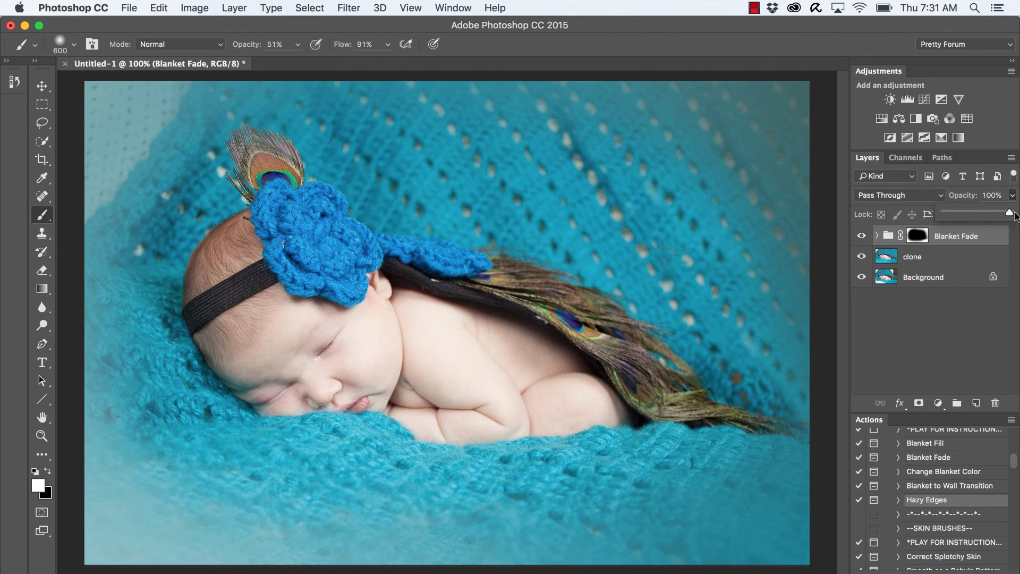
pyautogui.click(979, 232)
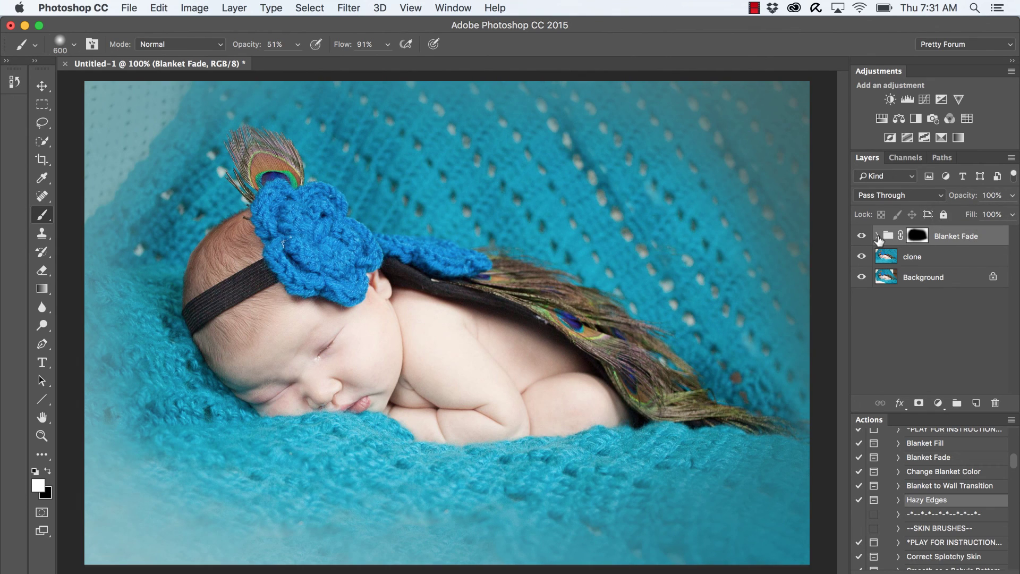
pyautogui.click(877, 236)
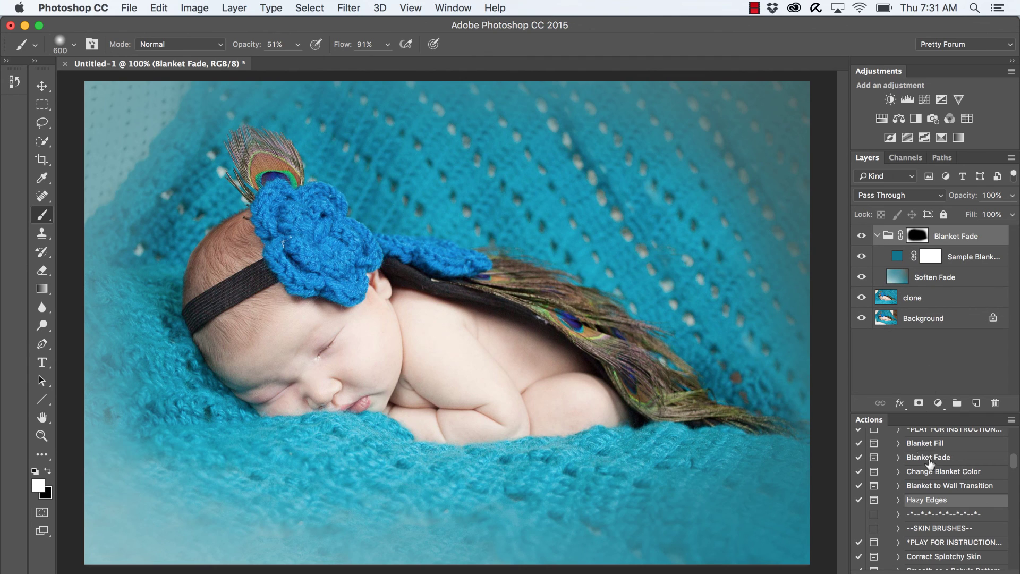
pyautogui.scroll(-10, 929, 465)
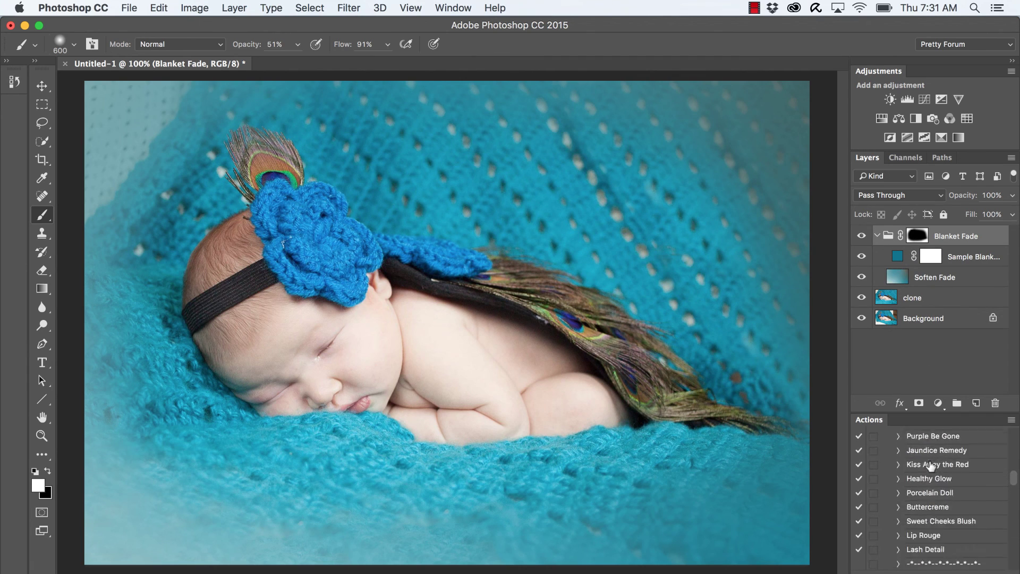
pyautogui.scroll(-2, 929, 464)
pyautogui.scroll(8, 929, 465)
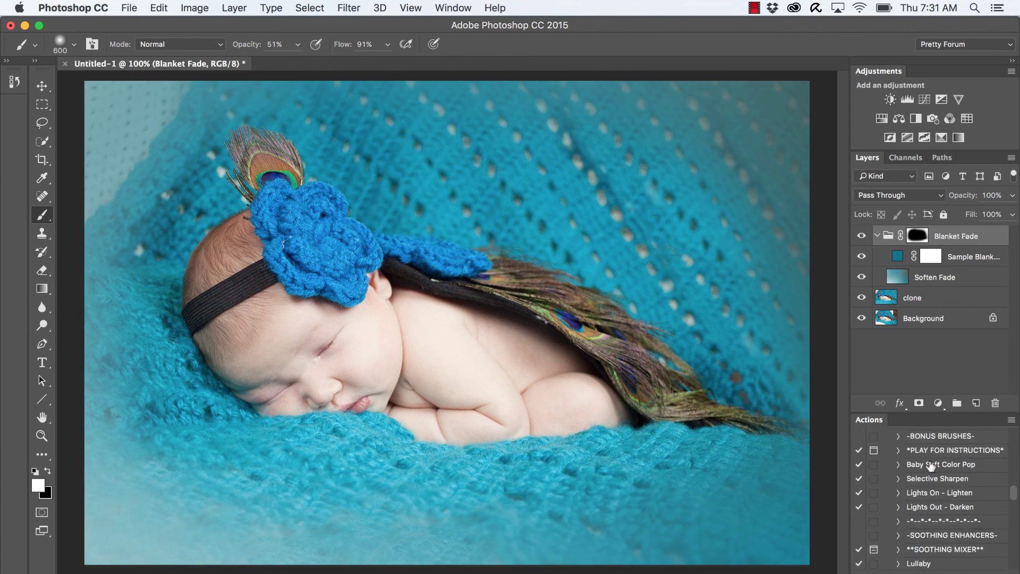
pyautogui.scroll(3, 929, 464)
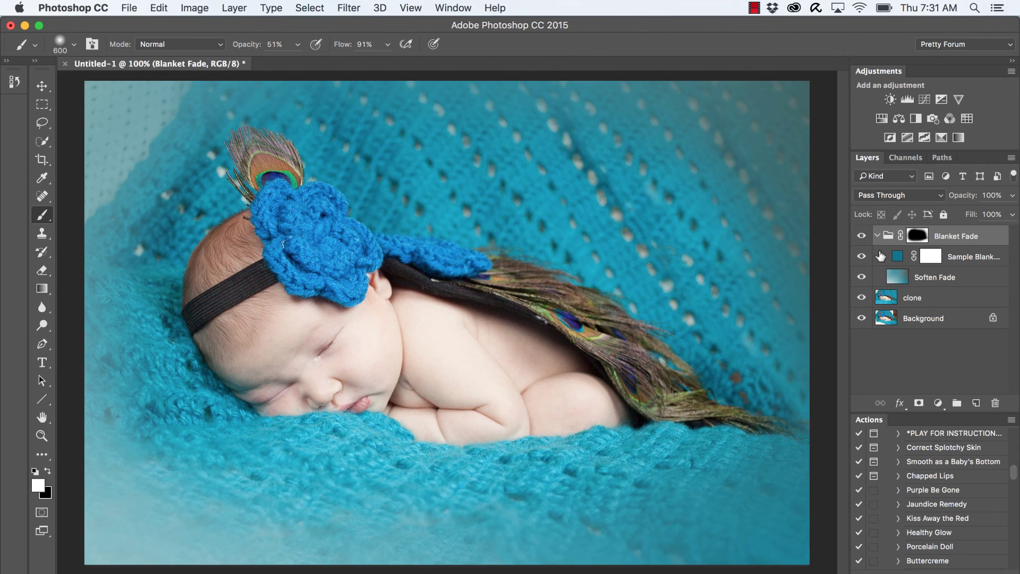
# Step: Hide and reshow the Soften Fade layer to compare its effect, and examine its opacity setting
pyautogui.click(949, 285)
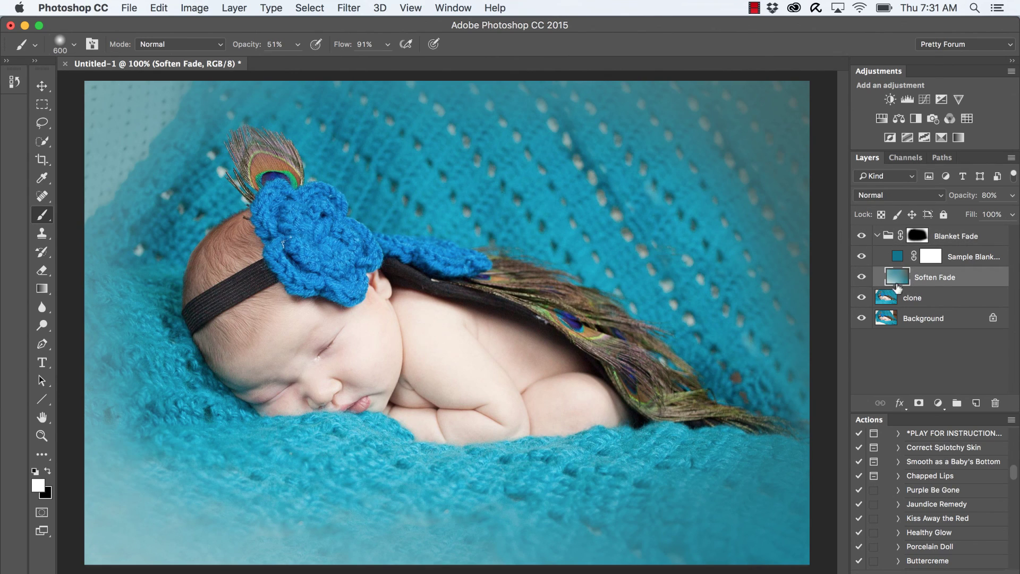
pyautogui.click(863, 278)
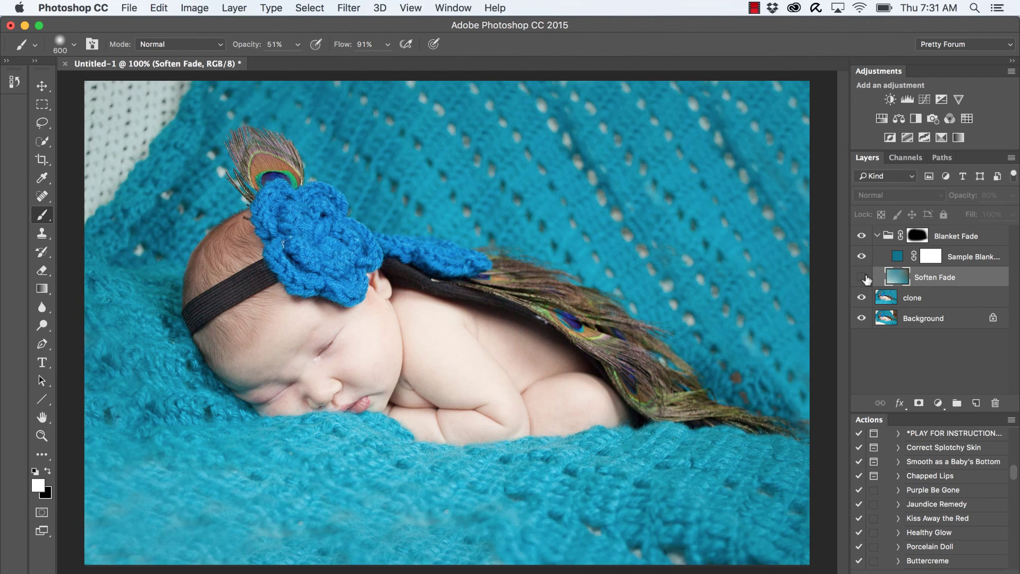
pyautogui.click(862, 277)
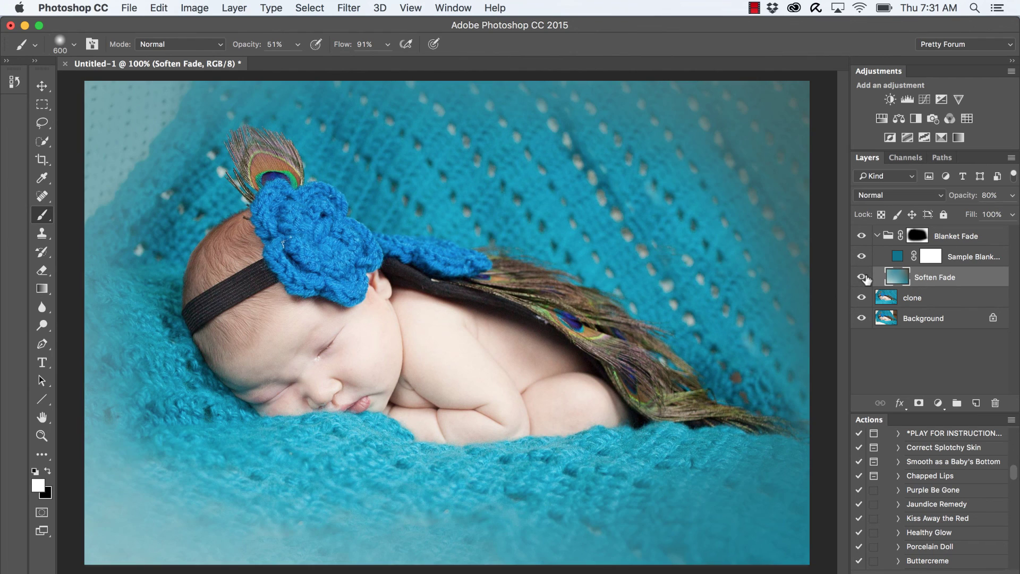
pyautogui.click(1013, 198)
pyautogui.moveTo(996, 215)
pyautogui.mouseDown()
pyautogui.moveTo(1012, 215)
pyautogui.moveTo(1002, 215)
pyautogui.mouseUp()
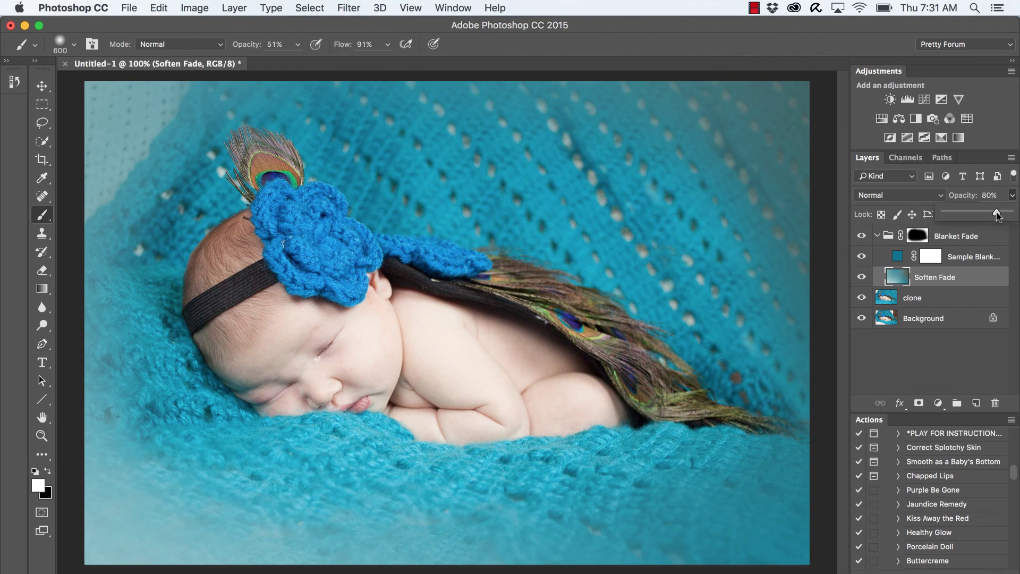
# Step: Change the Sample Blanket Color fill to the darker teal #0d5262 and collapse the Blanket Fade group
pyautogui.click(981, 261)
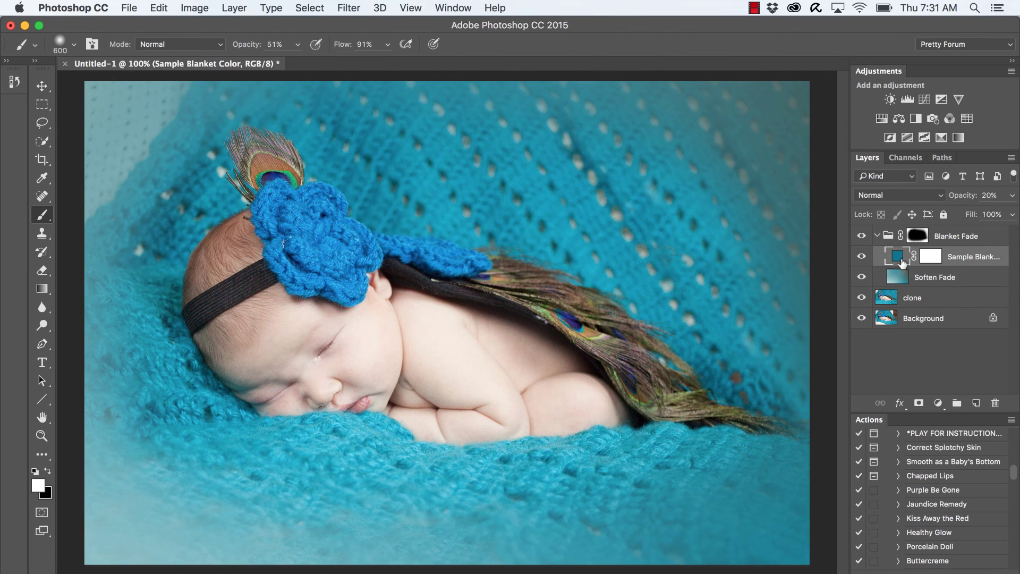
pyautogui.doubleClick(897, 257)
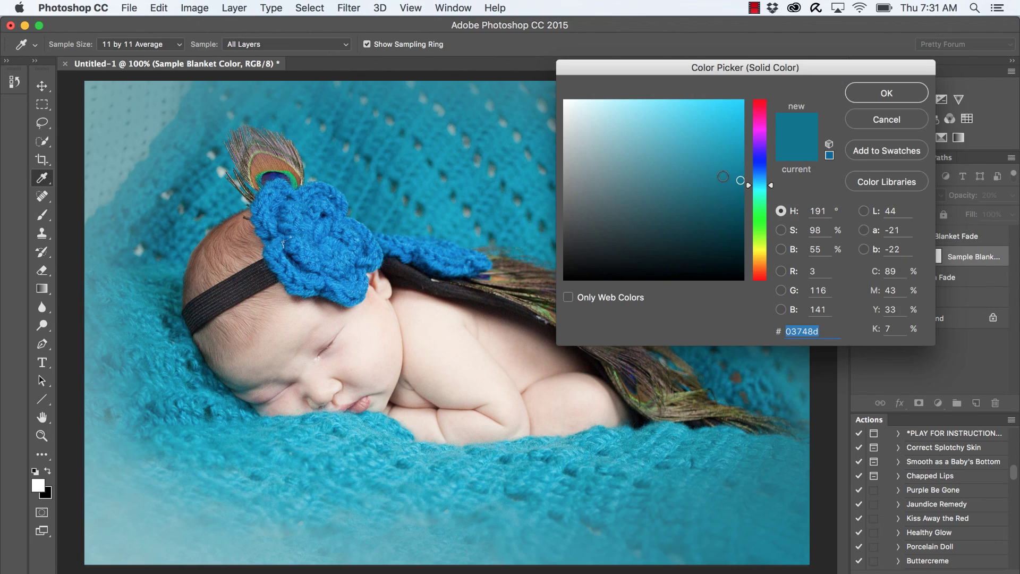
pyautogui.moveTo(735, 191)
pyautogui.mouseDown()
pyautogui.moveTo(713, 198)
pyautogui.moveTo(720, 211)
pyautogui.mouseUp()
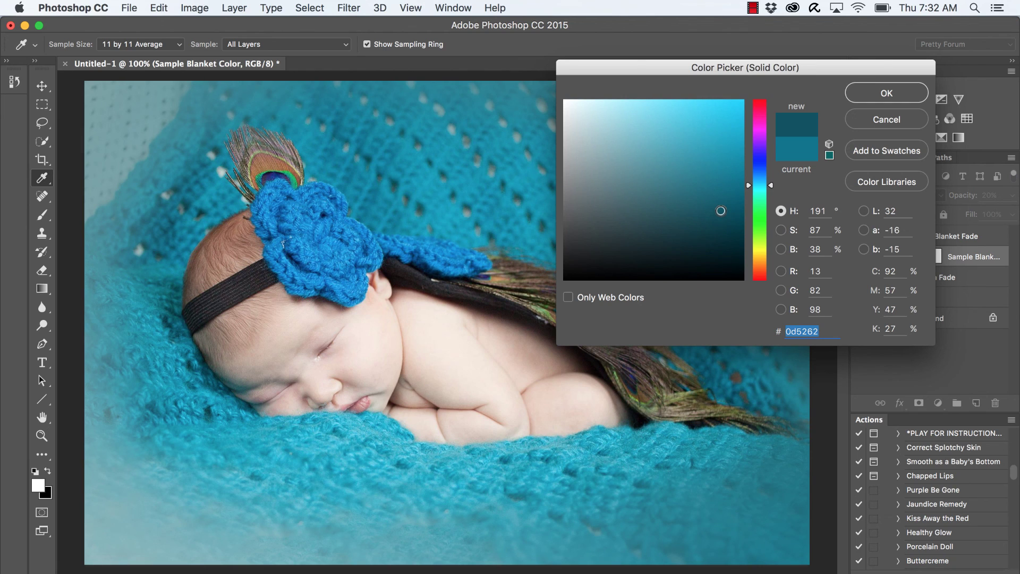
pyautogui.click(877, 99)
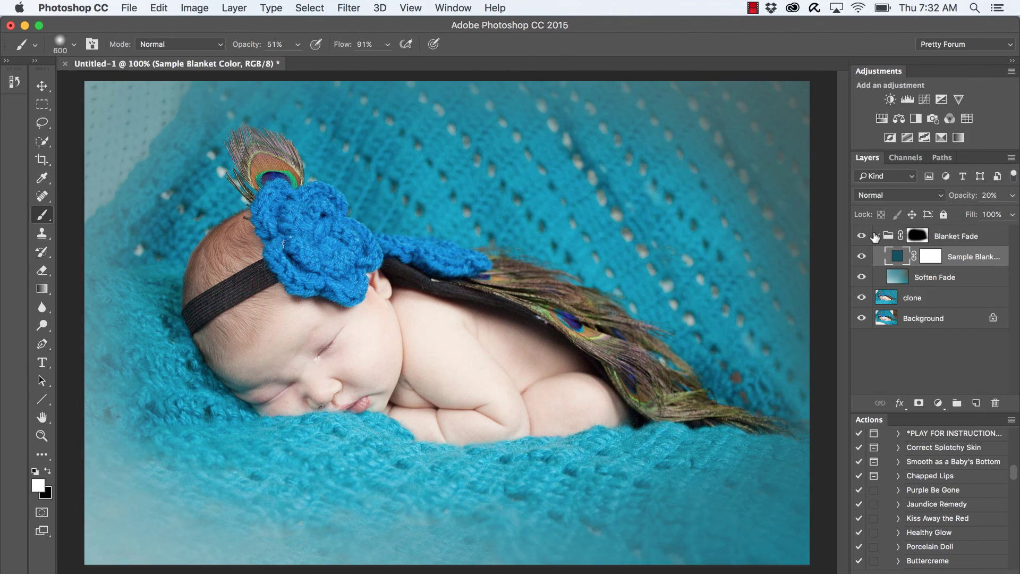
pyautogui.click(884, 237)
pyautogui.click(877, 236)
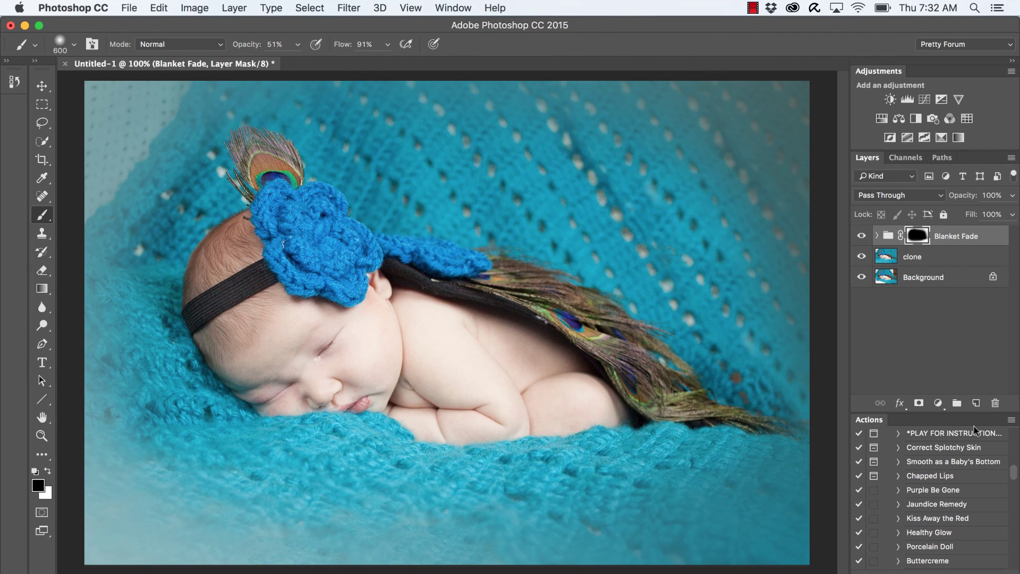
pyautogui.scroll(-10, 933, 490)
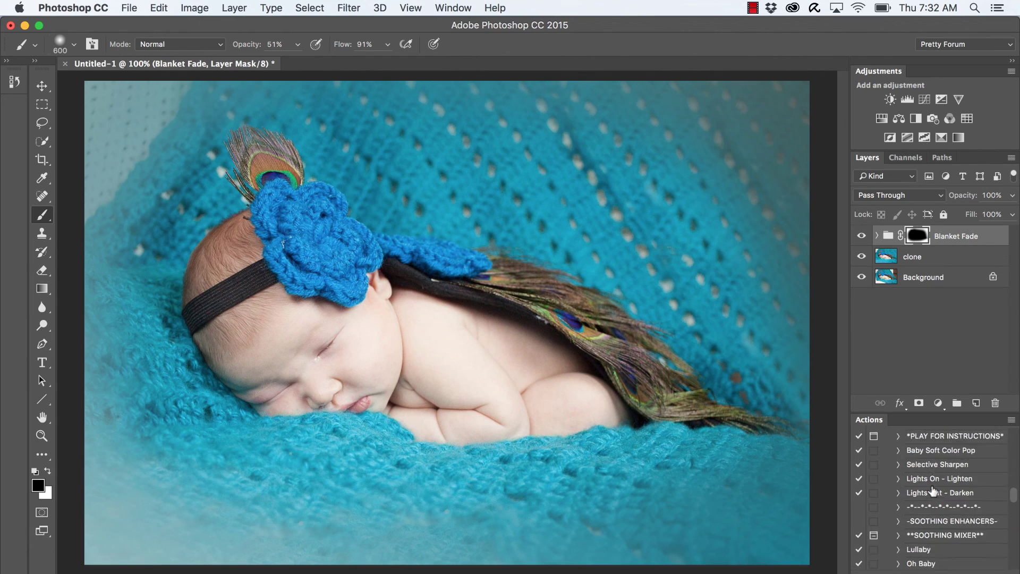
pyautogui.scroll(10, 933, 489)
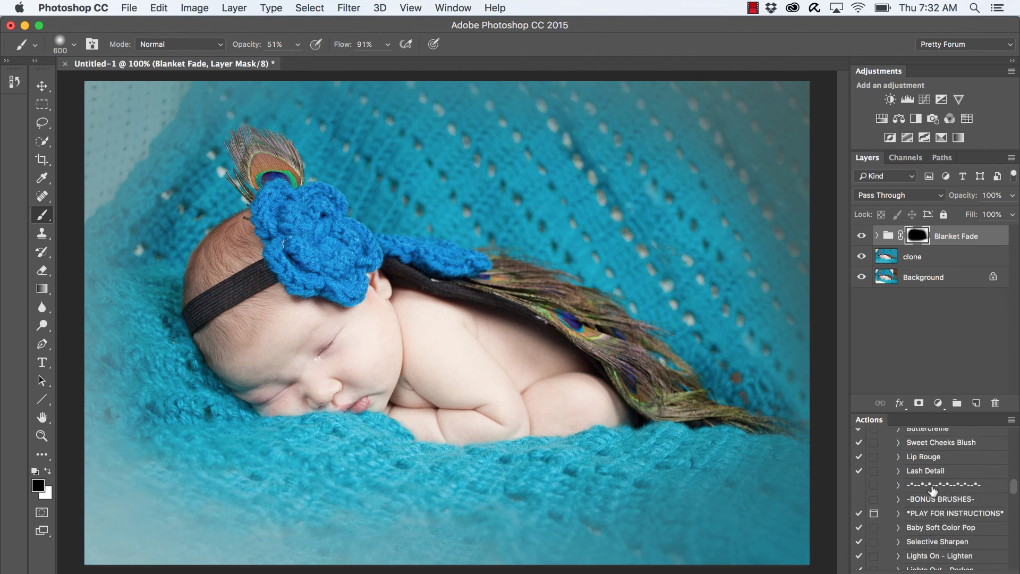
# Step: Run the Hazy Edges action, sampling the turquoise blanket behind the baby's head as the backdrop color
pyautogui.scroll(10, 933, 489)
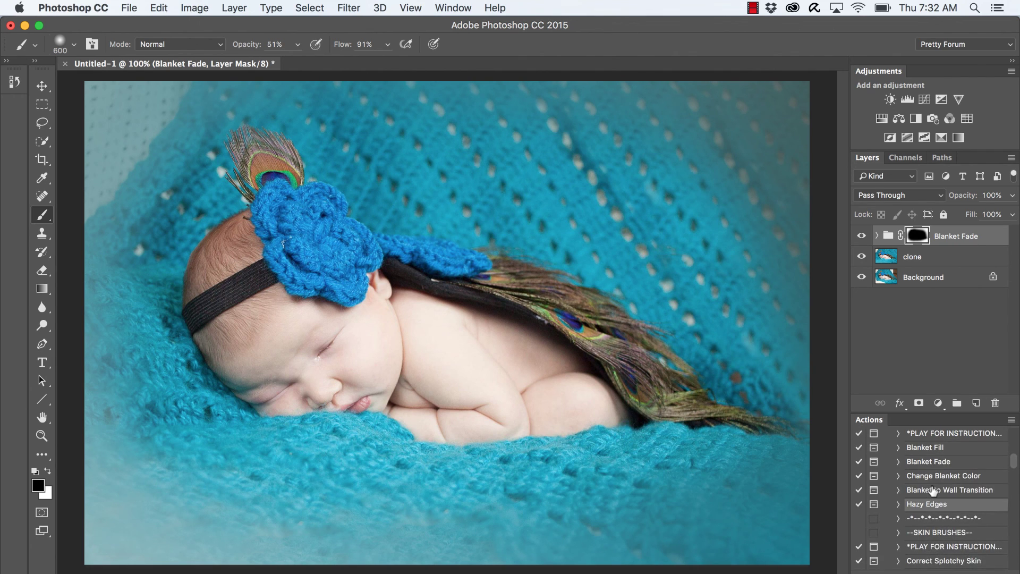
pyautogui.click(931, 572)
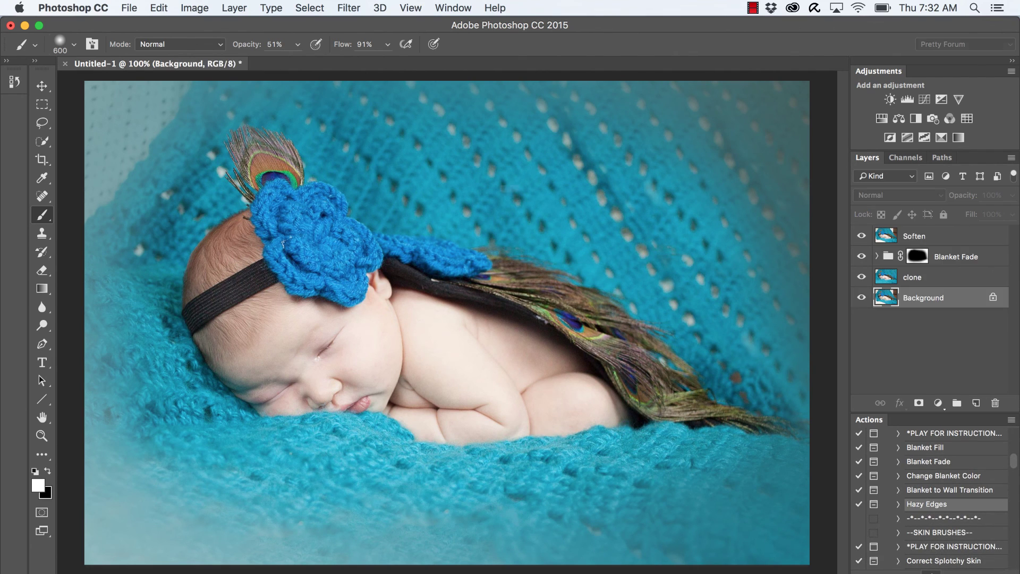
pyautogui.click(612, 224)
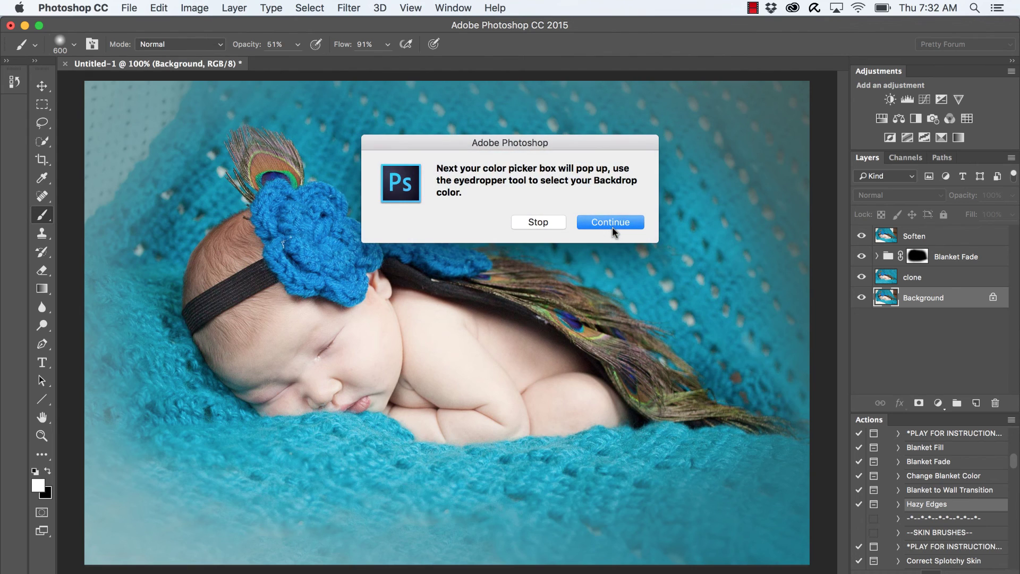
pyautogui.click(611, 224)
pyautogui.click(626, 247)
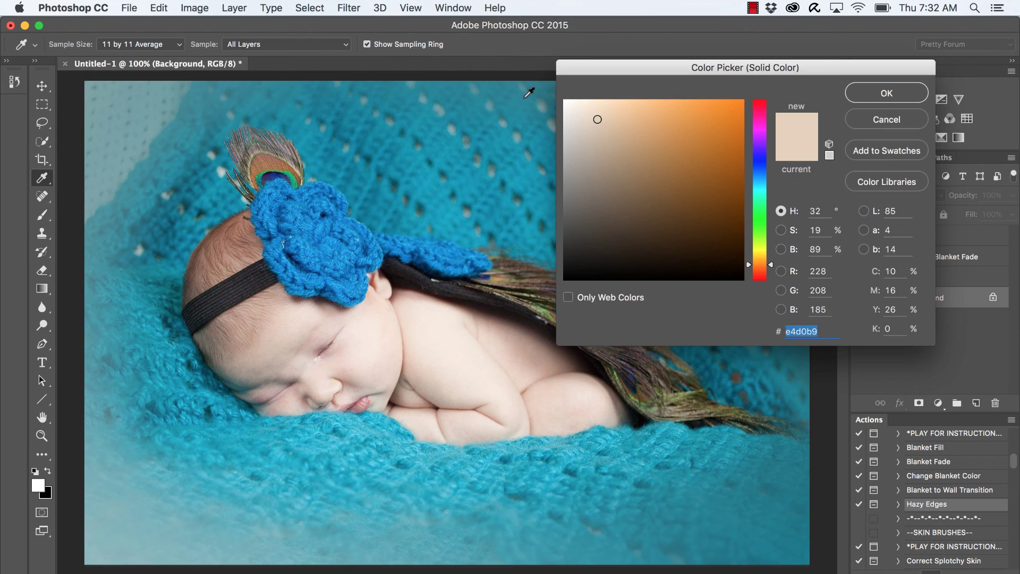
pyautogui.click(150, 223)
pyautogui.click(890, 94)
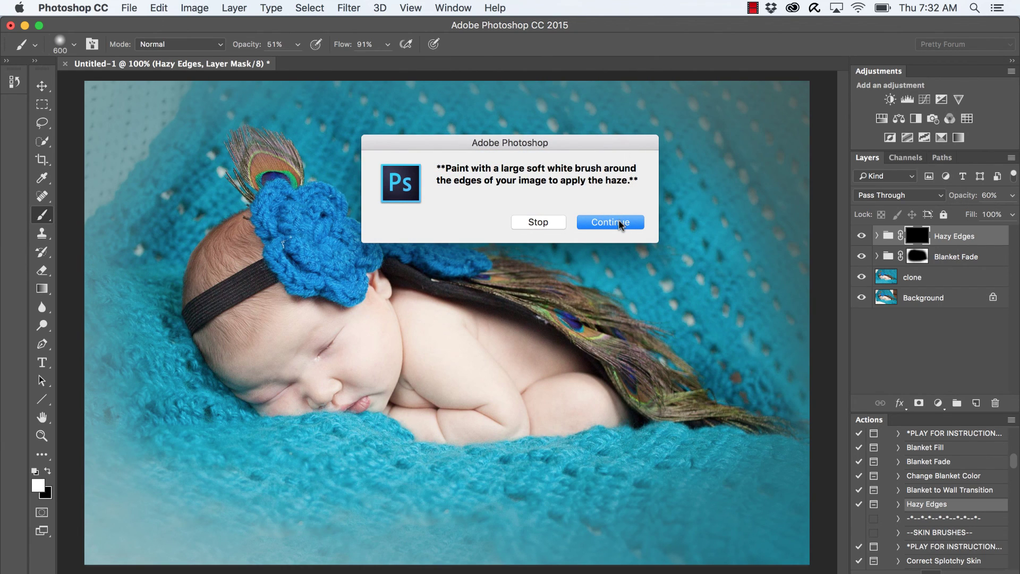
pyautogui.click(620, 223)
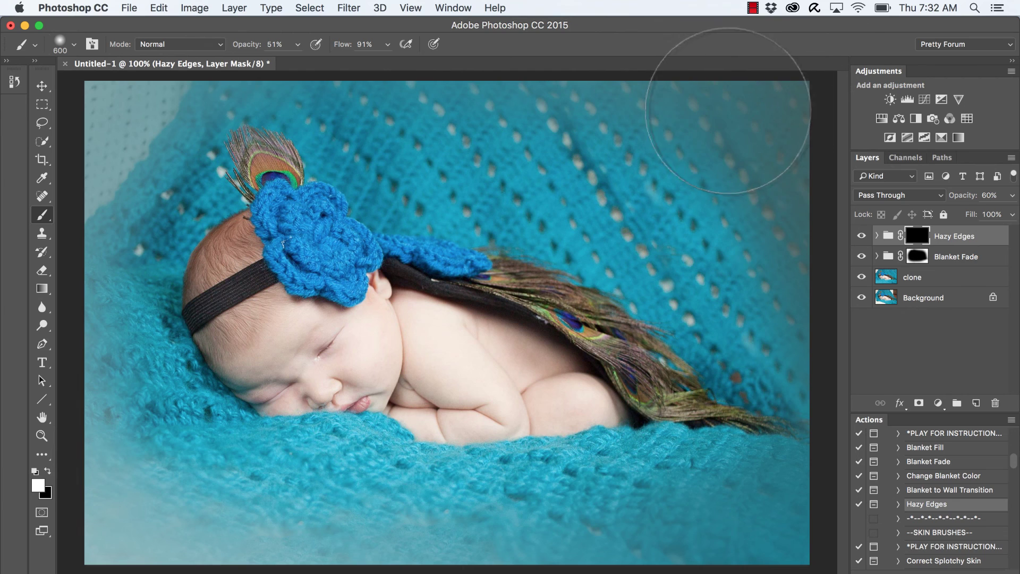
# Step: Paint white haze around the photo's edges on the Hazy Edges mask, raising the Brush opacity to 100%
pyautogui.moveTo(727, 110); pyautogui.dragTo(820, 168)
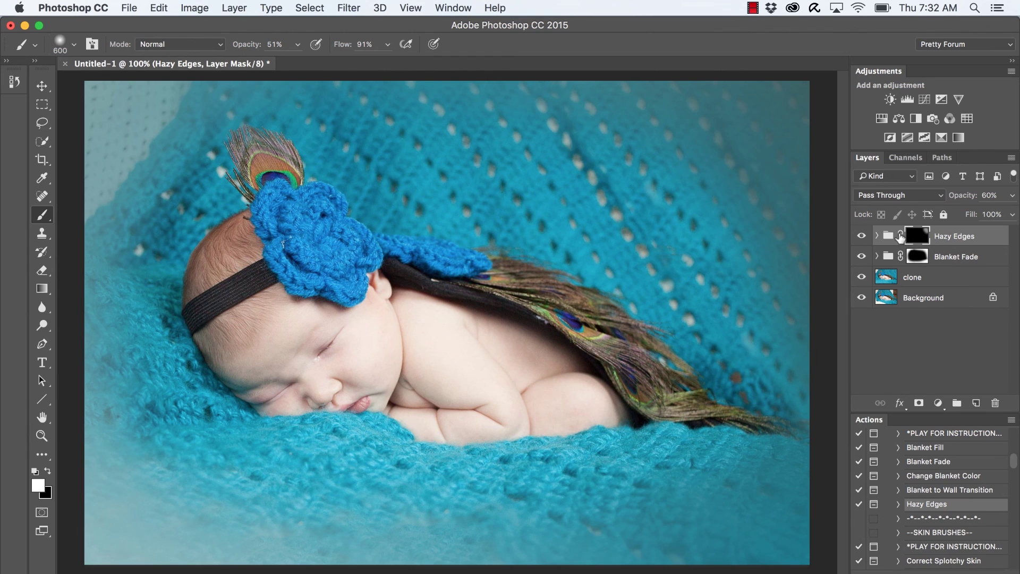
pyautogui.click(298, 45)
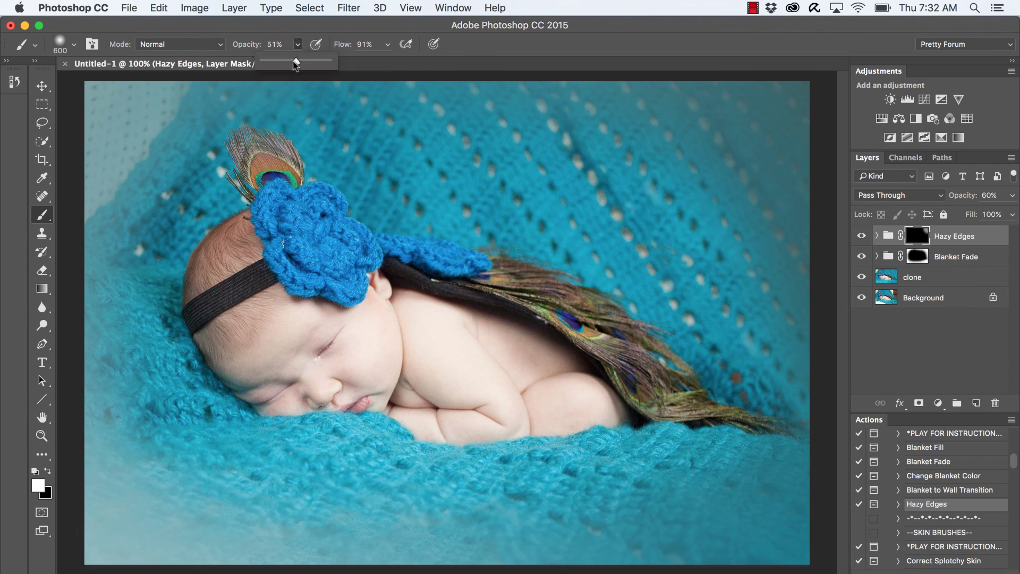
pyautogui.moveTo(295, 62); pyautogui.dragTo(339, 65)
pyautogui.click(746, 58)
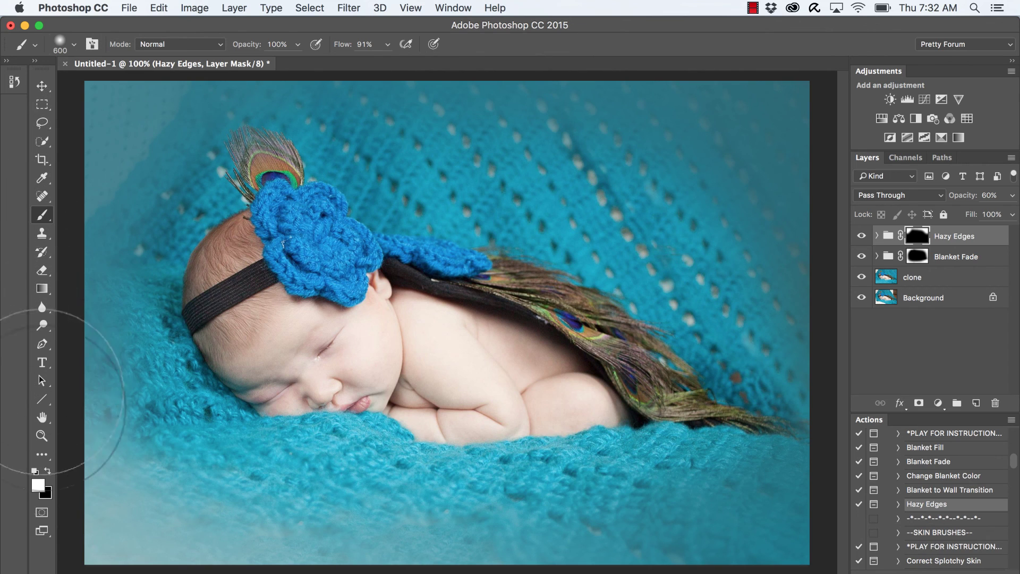
pyautogui.moveTo(43, 392)
pyautogui.mouseDown()
pyautogui.moveTo(45, 456)
pyautogui.moveTo(91, 512)
pyautogui.moveTo(182, 535)
pyautogui.moveTo(239, 569)
pyautogui.moveTo(505, 568)
pyautogui.mouseUp()
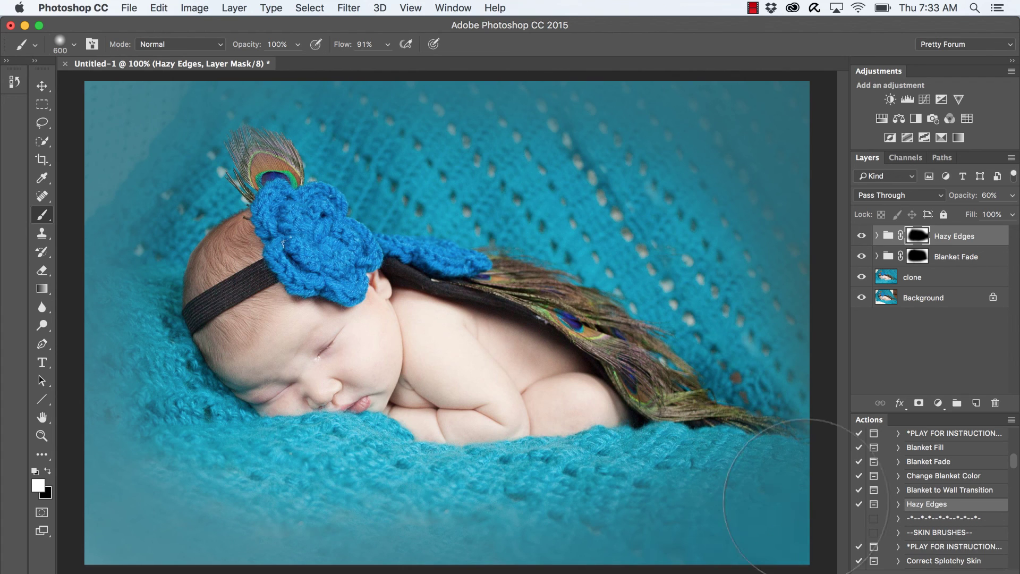
pyautogui.moveTo(823, 312)
pyautogui.mouseDown()
pyautogui.moveTo(765, 64)
pyautogui.moveTo(690, 16)
pyautogui.moveTo(96, 80)
pyautogui.moveTo(113, 121)
pyautogui.mouseUp()
# Step: Enlarge the brush to 800 pixels at 62% opacity and paint the haze further inward over the blanket
pyautogui.press(']')
pyautogui.press(']')
pyautogui.moveTo(300, 47); pyautogui.dragTo(271, 62)
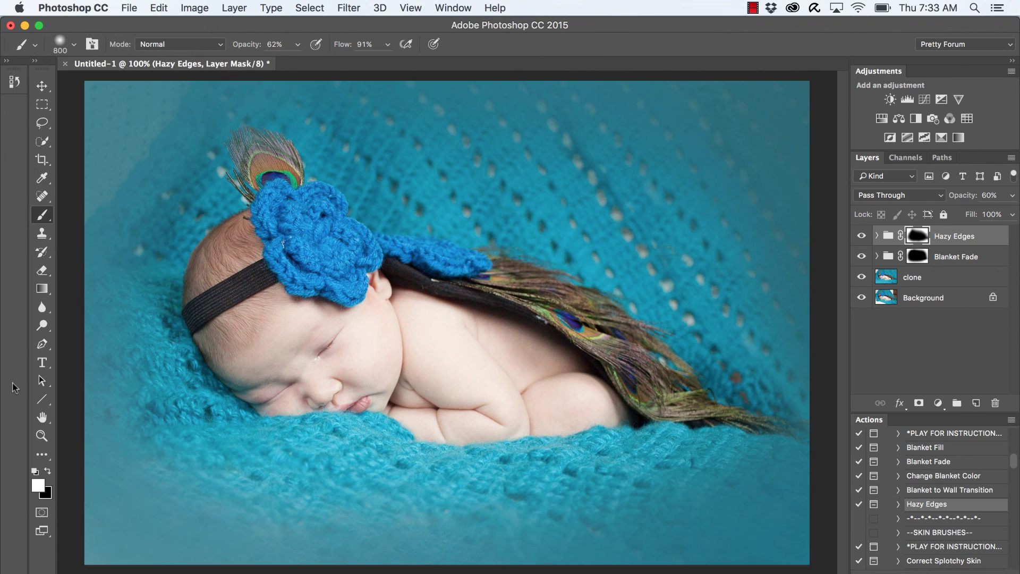
pyautogui.moveTo(199, 538)
pyautogui.mouseDown()
pyautogui.moveTo(515, 571)
pyautogui.moveTo(622, 565)
pyautogui.mouseUp()
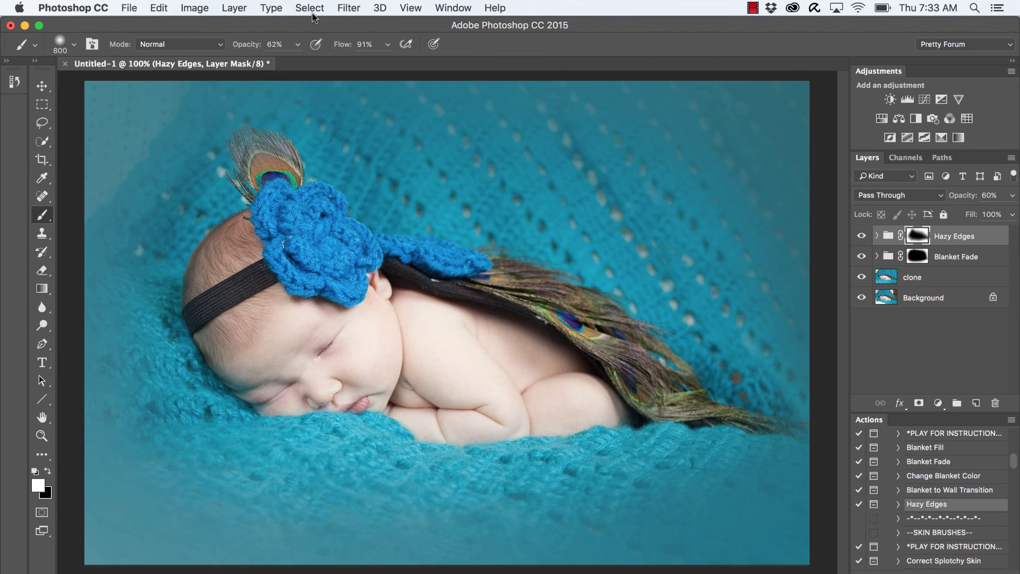
# Step: Reduce the haze around the baby and feathers by painting the mask with black at 29% opacity
pyautogui.click(48, 471)
pyautogui.moveTo(297, 44); pyautogui.dragTo(280, 64)
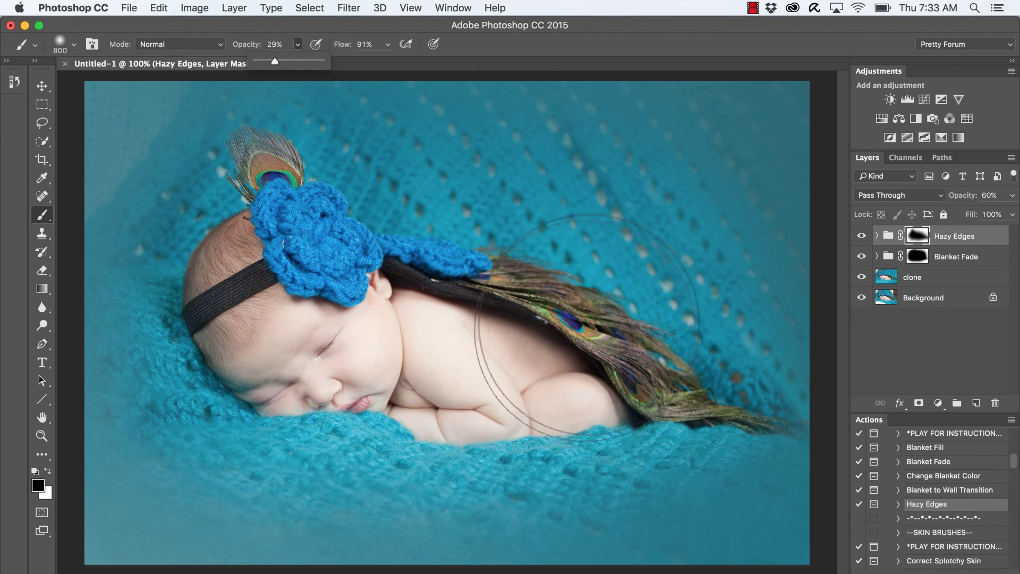
pyautogui.moveTo(581, 319)
pyautogui.mouseDown()
pyautogui.moveTo(468, 297)
pyautogui.moveTo(414, 257)
pyautogui.moveTo(345, 249)
pyautogui.moveTo(298, 221)
pyautogui.moveTo(193, 342)
pyautogui.moveTo(276, 375)
pyautogui.moveTo(330, 432)
pyautogui.moveTo(488, 423)
pyautogui.mouseUp()
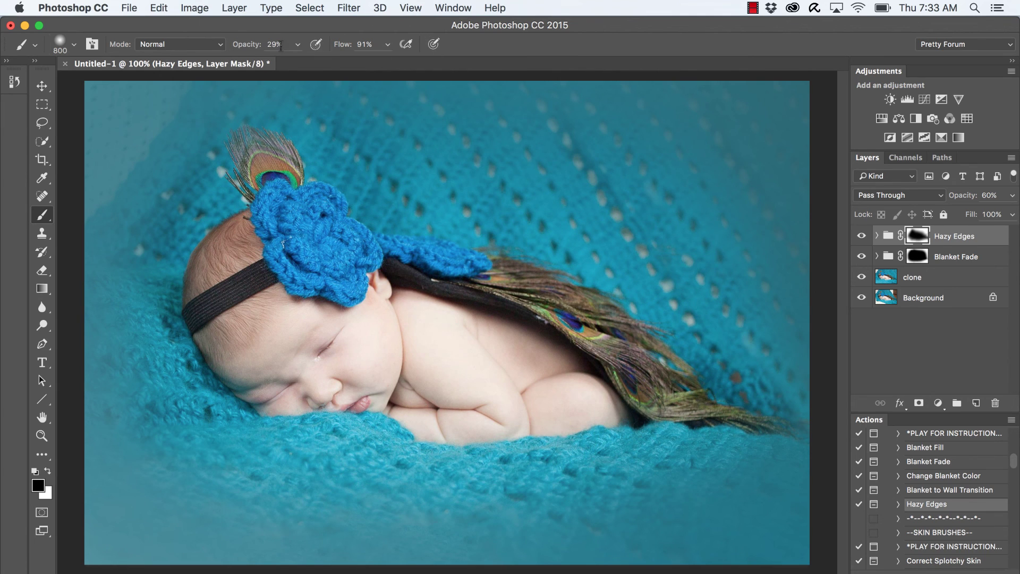
pyautogui.moveTo(559, 412)
pyautogui.mouseDown()
pyautogui.moveTo(536, 420)
pyautogui.moveTo(588, 432)
pyautogui.moveTo(610, 403)
pyautogui.moveTo(701, 381)
pyautogui.mouseUp()
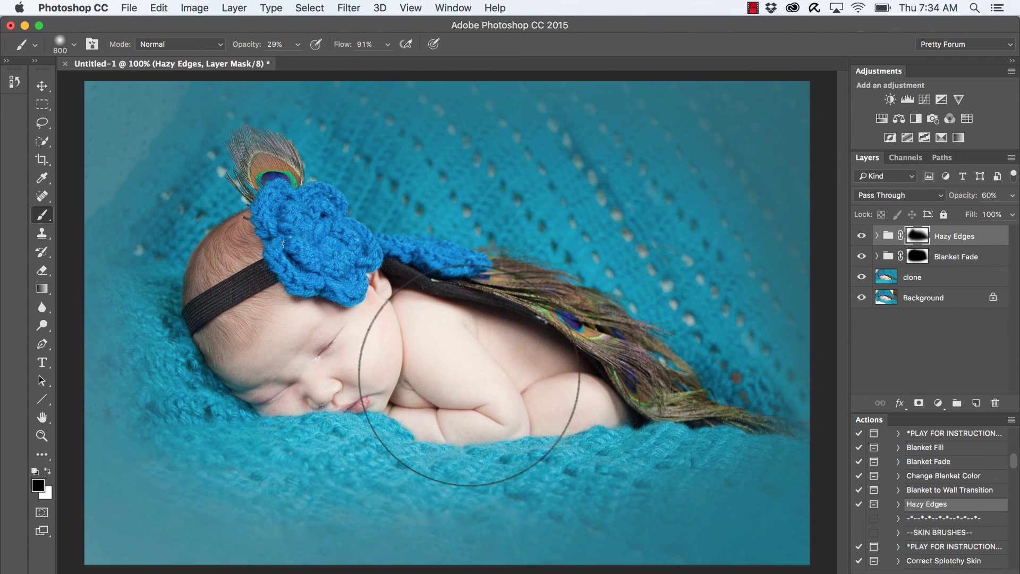
# Step: Clear the remaining haze from the baby's headband area using a 200-pixel black brush at 100% opacity
pyautogui.press('[')
pyautogui.press('[')
pyautogui.press('[')
pyautogui.press('[')
pyautogui.press('[')
pyautogui.press('[')
pyautogui.press('[')
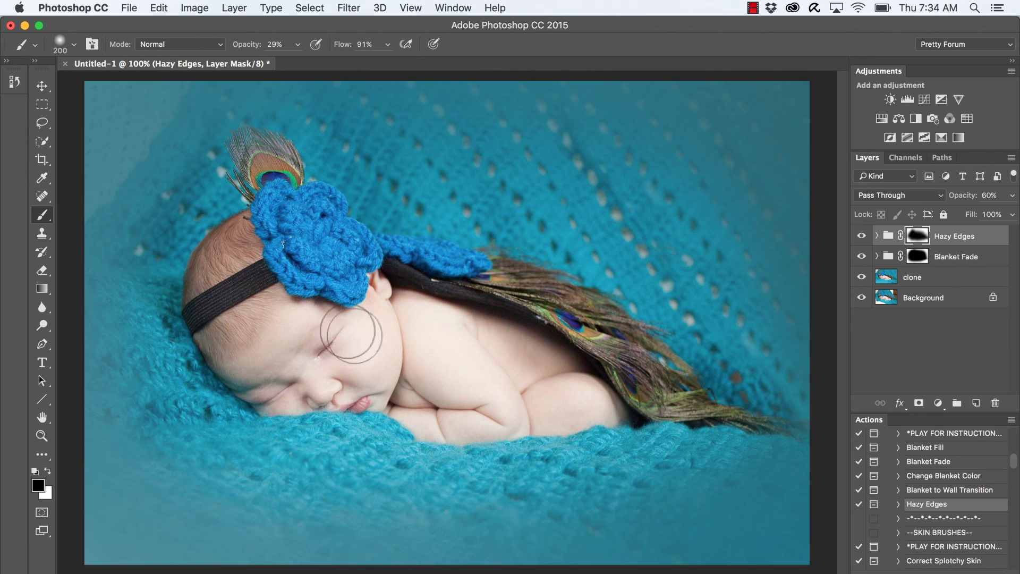
pyautogui.click(298, 45)
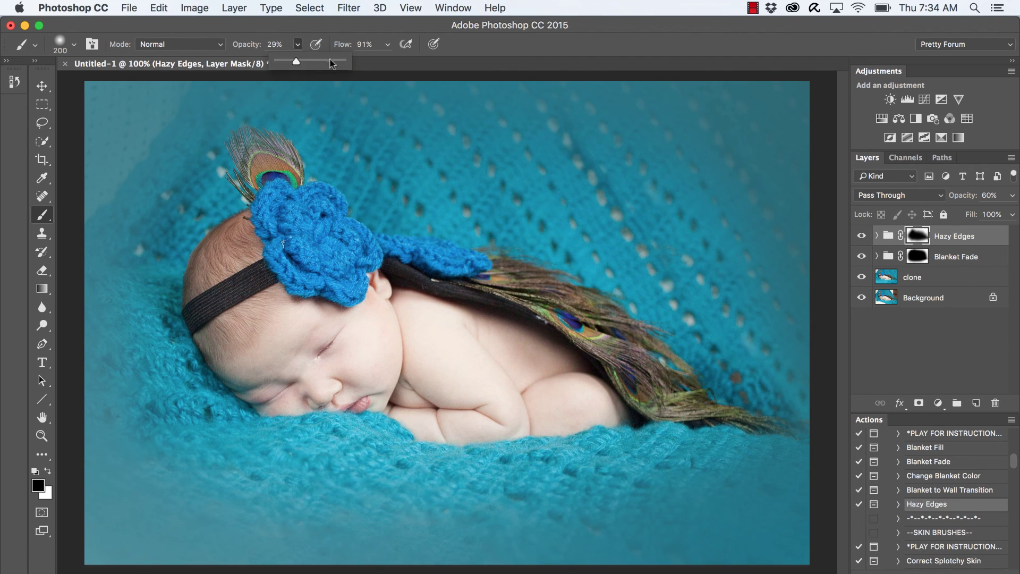
pyautogui.moveTo(330, 60); pyautogui.dragTo(344, 61)
pyautogui.click(261, 251)
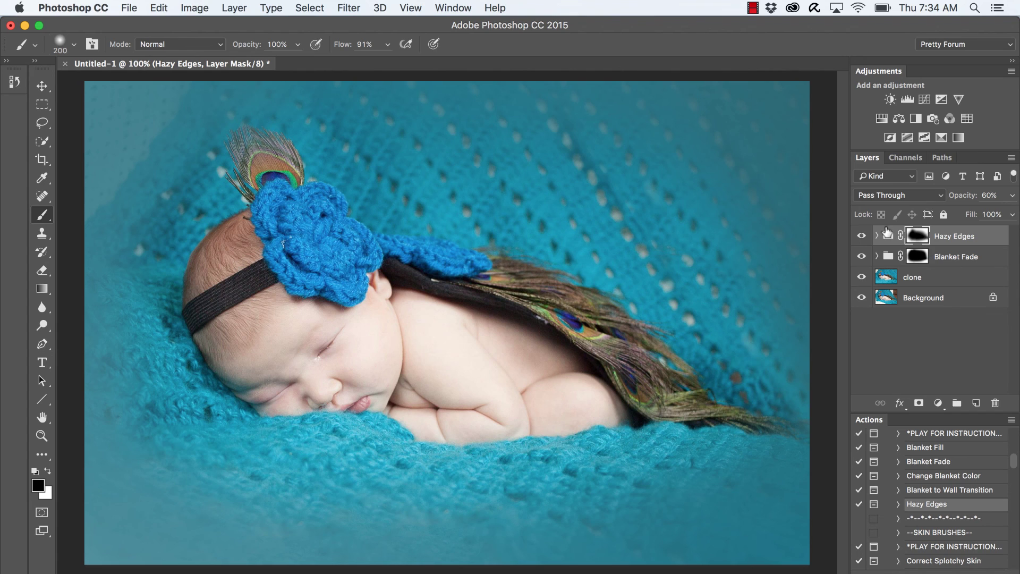
# Step: Set the Hazy Edges group's opacity to 68% and expand the group to show its layers
pyautogui.click(1012, 195)
pyautogui.moveTo(985, 215)
pyautogui.mouseDown()
pyautogui.moveTo(1012, 216)
pyautogui.moveTo(1001, 215)
pyautogui.mouseUp()
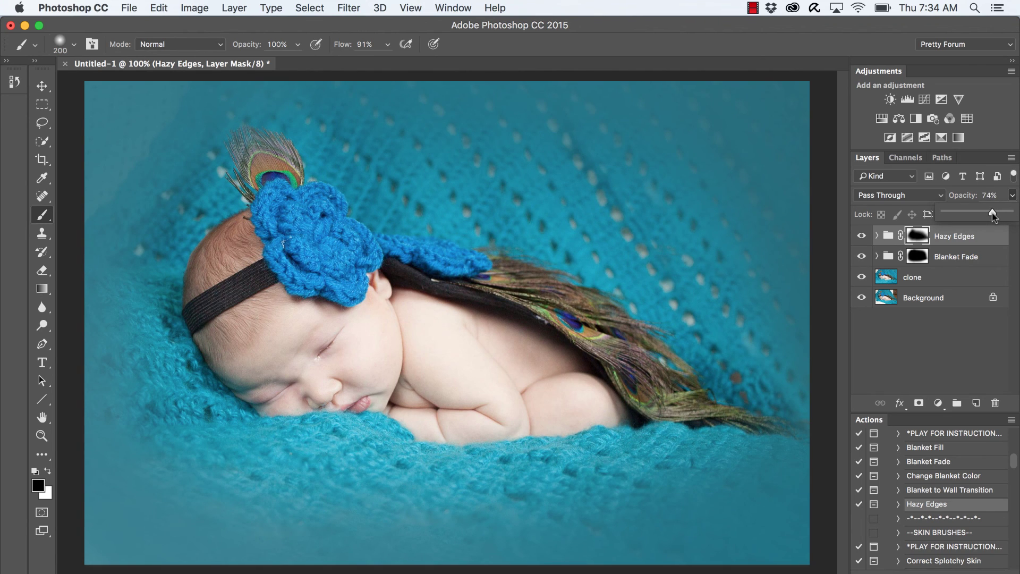
pyautogui.click(876, 236)
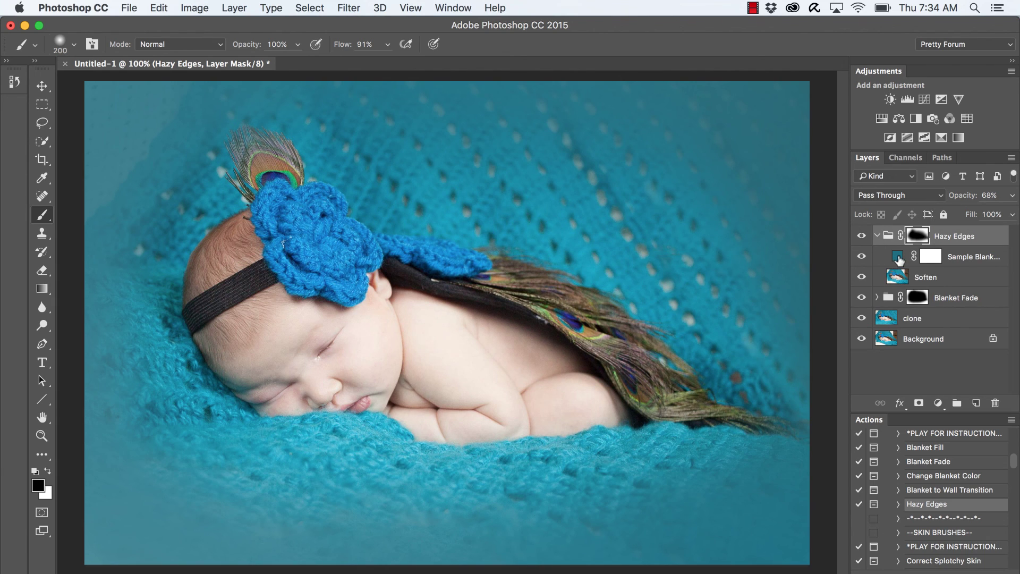
# Step: Hide and reshow the Soften layer inside Hazy Edges to compare its effect, and collapse the group
pyautogui.click(931, 282)
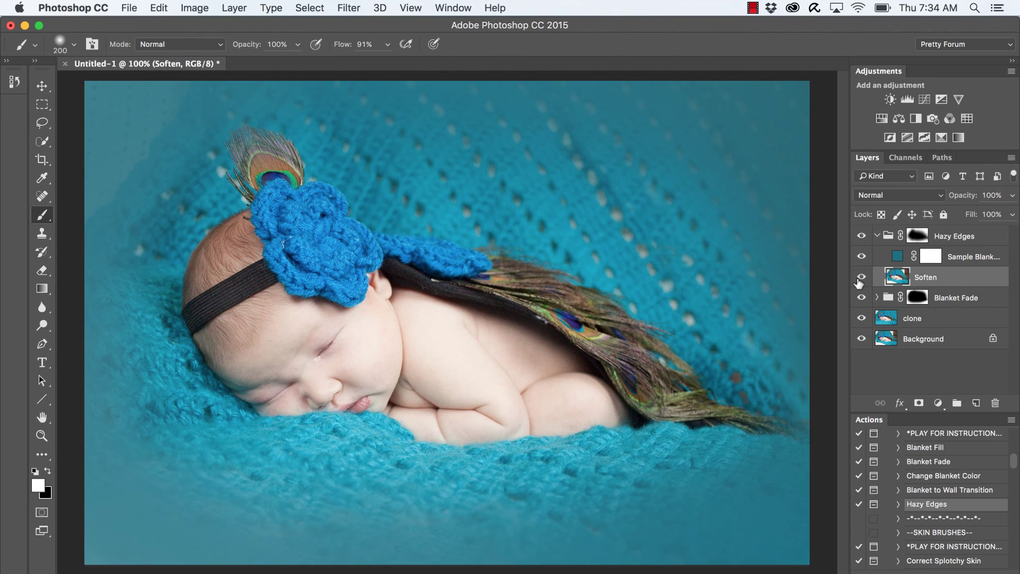
pyautogui.click(860, 277)
pyautogui.click(861, 277)
pyautogui.click(861, 276)
pyautogui.click(860, 279)
pyautogui.click(876, 236)
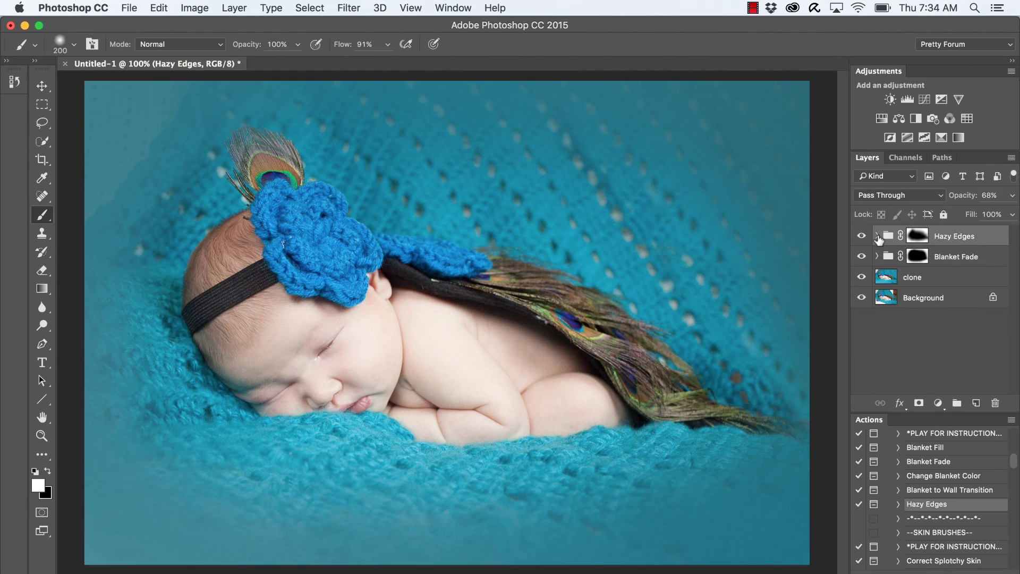